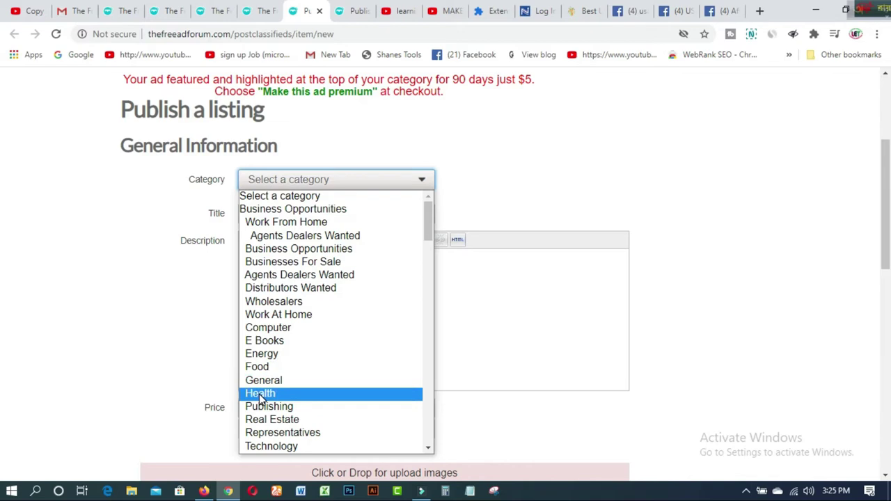
Set the listing's category to Health and fill its title with the product name "Fast Burn Extreme" copied from the NutriProfits offer page in Firefox.
{"action": "left_click", "coordinate": [259, 213]}
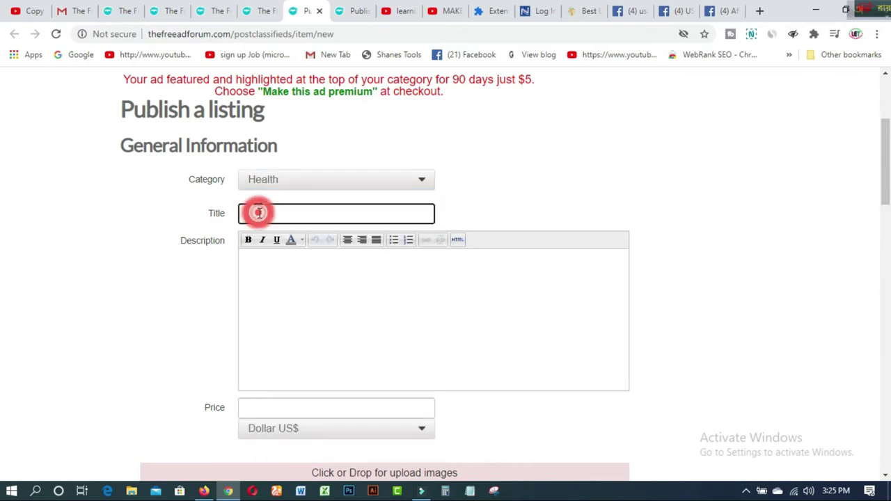
{"action": "left_click", "coordinate": [203, 491]}
{"action": "mouse_move", "coordinate": [59, 160]}
{"action": "left_mouse_down"}
{"action": "mouse_move", "coordinate": [255, 163]}
{"action": "mouse_move", "coordinate": [241, 167]}
{"action": "left_mouse_up"}
{"action": "right_click", "coordinate": [242, 161]}
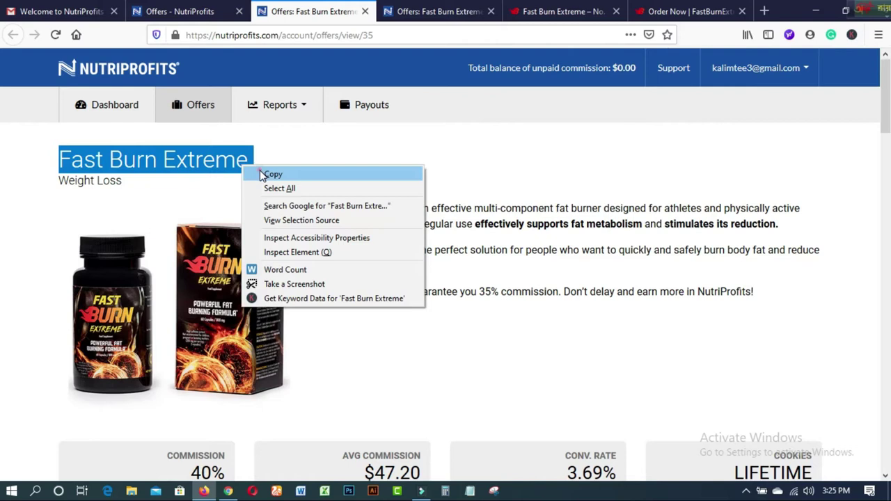
{"action": "left_click", "coordinate": [263, 173]}
{"action": "mouse_move", "coordinate": [233, 493]}
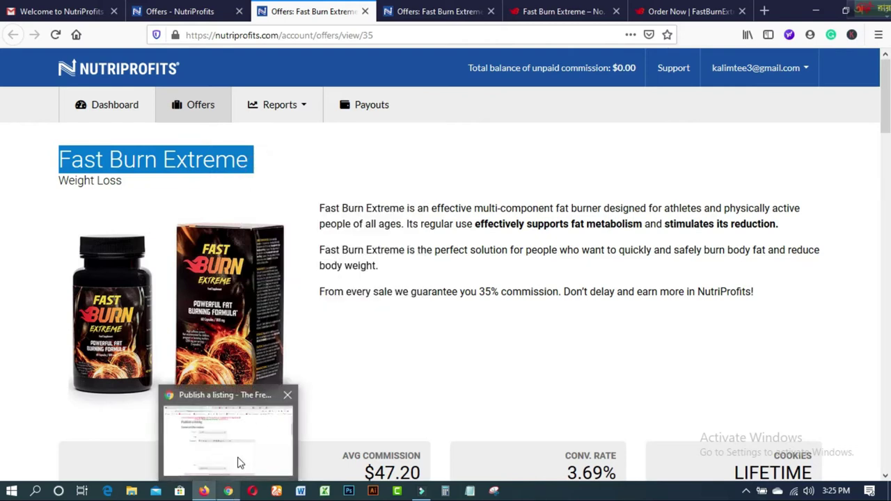
{"action": "left_click", "coordinate": [239, 460]}
{"action": "right_click", "coordinate": [263, 213]}
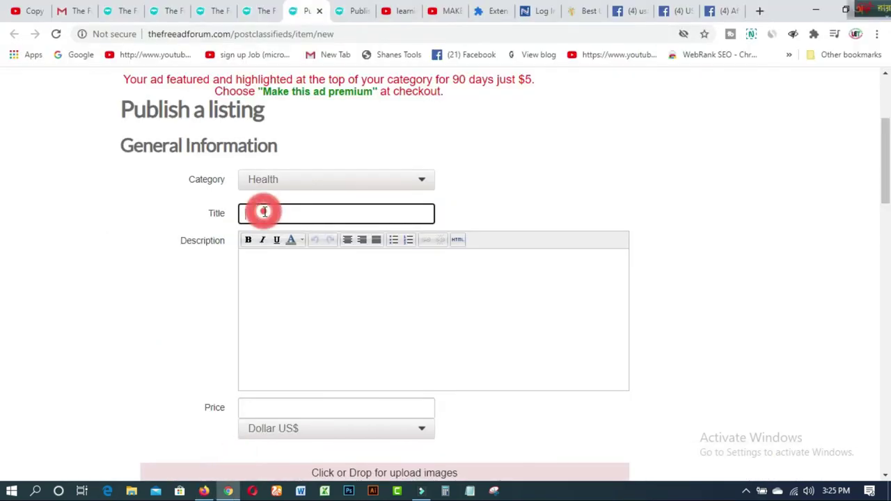
{"action": "left_click", "coordinate": [290, 311]}
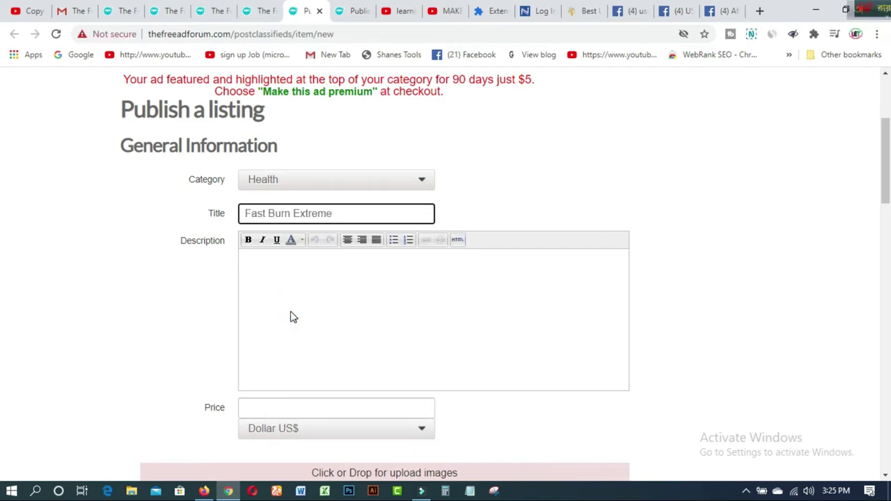
Copy the three product description paragraphs from the NutriProfits offer page in Firefox into the listing's description in Chrome.
{"action": "left_click", "coordinate": [291, 278]}
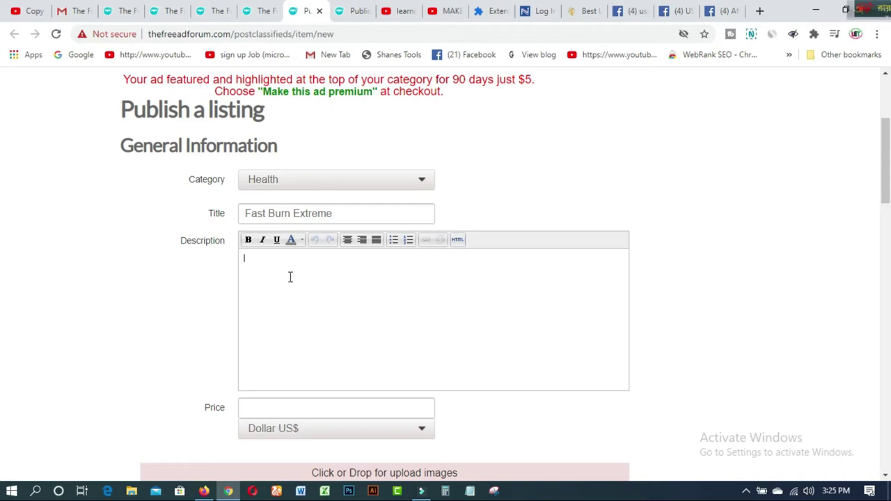
{"action": "mouse_move", "coordinate": [204, 490]}
{"action": "left_click", "coordinate": [219, 440]}
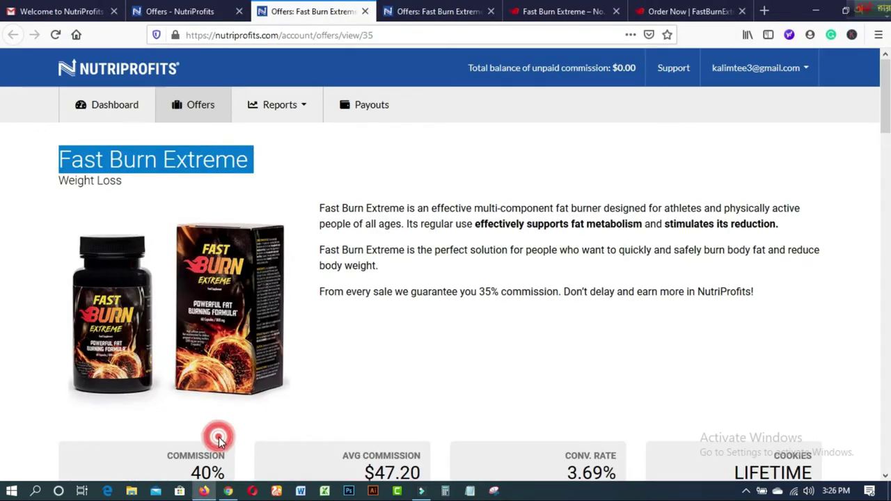
{"action": "left_click", "coordinate": [323, 209]}
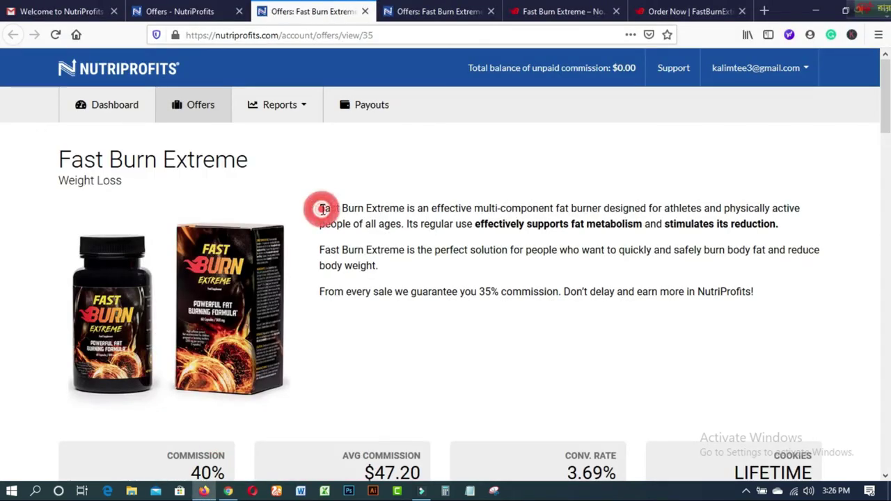
{"action": "left_click_drag", "start_coordinate": [320, 209], "coordinate": [775, 310]}
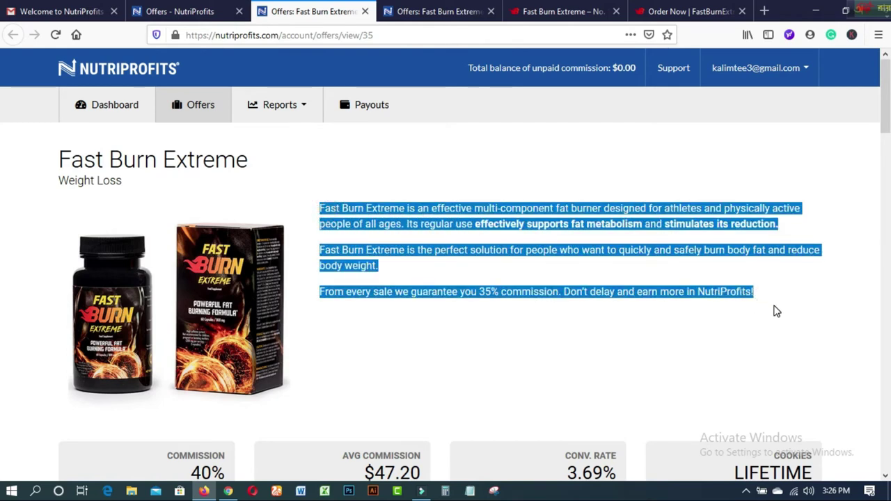
{"action": "right_click", "coordinate": [598, 220]}
{"action": "left_click", "coordinate": [615, 227]}
{"action": "mouse_move", "coordinate": [228, 489]}
{"action": "left_click", "coordinate": [238, 441]}
{"action": "right_click", "coordinate": [264, 277]}
{"action": "left_click", "coordinate": [299, 143]}
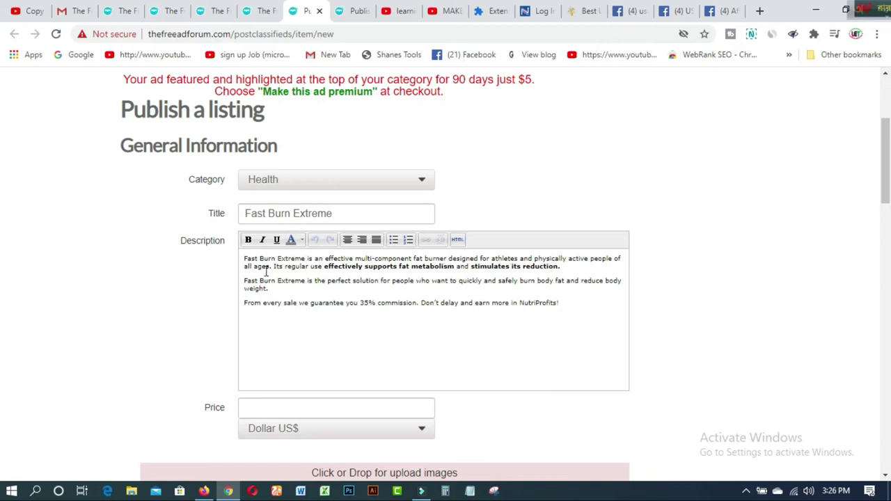
Make the opening words "Fast Burn Extreme" in the description bold, italic and underlined.
{"action": "left_click_drag", "start_coordinate": [245, 259], "coordinate": [305, 258]}
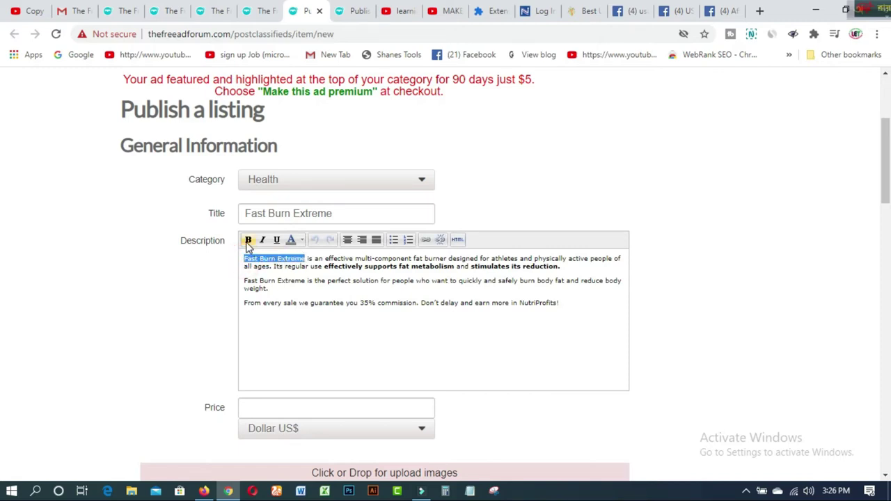
{"action": "left_click", "coordinate": [248, 241]}
{"action": "left_click", "coordinate": [262, 240]}
{"action": "left_click", "coordinate": [264, 241]}
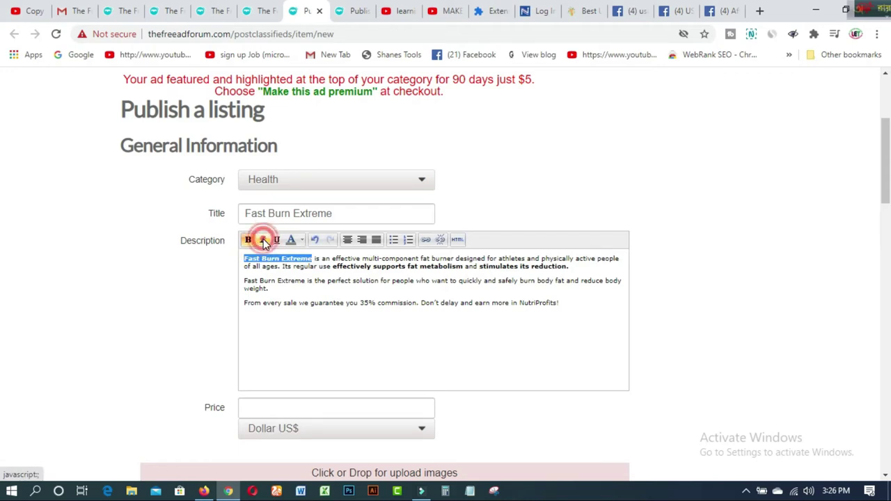
{"action": "left_click", "coordinate": [264, 242]}
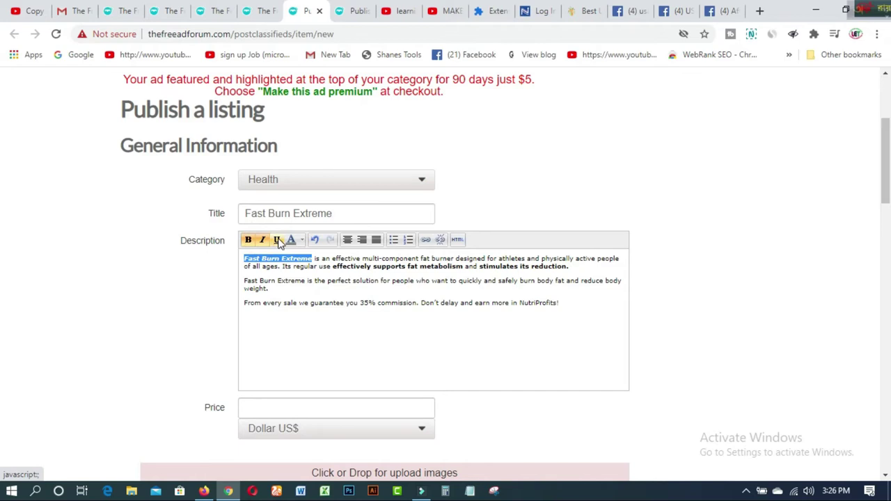
{"action": "left_click", "coordinate": [277, 240]}
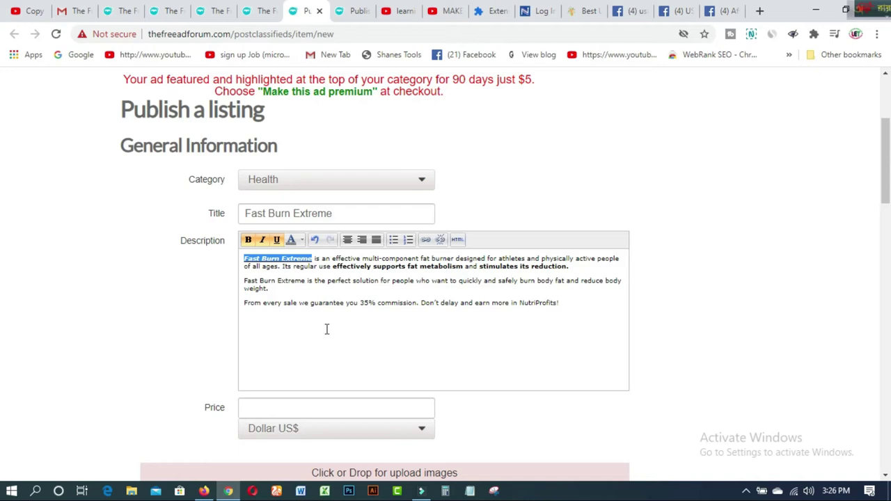
Add a new line reading "MORE INFO:-" below the last paragraph of the listing's description.
{"action": "left_click", "coordinate": [567, 302]}
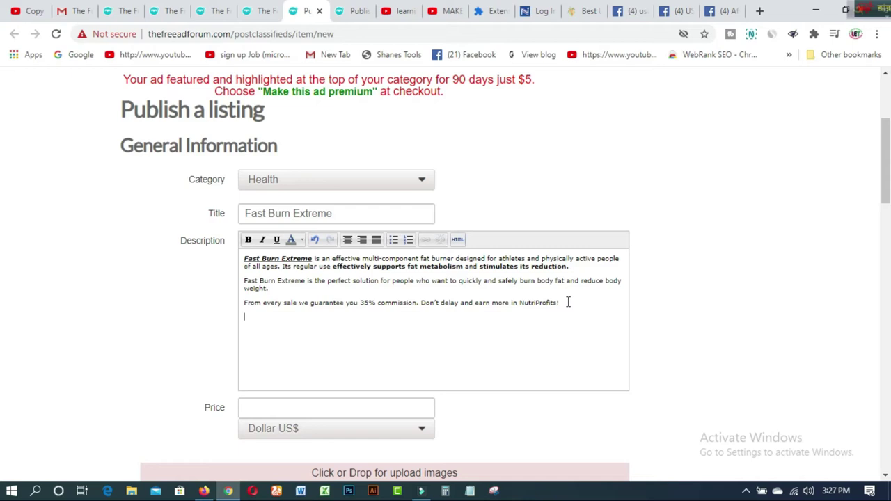
{"action": "type", "text": "RE INFO:-"}
{"action": "key", "text": "ctrl+plus"}
{"action": "key", "text": "ctrl+plus"}
{"action": "scroll", "coordinate": [407, 328], "scroll_direction": "down", "scroll_amount": 1}
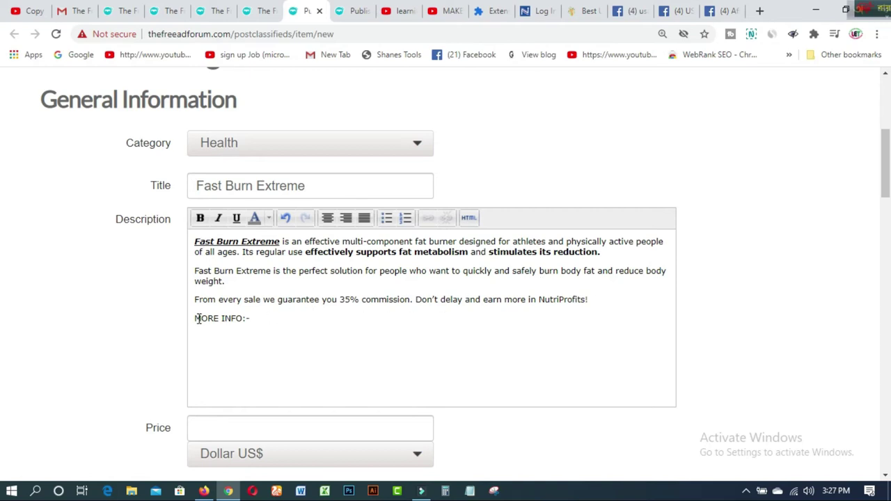
{"action": "left_click_drag", "start_coordinate": [194, 318], "coordinate": [245, 317]}
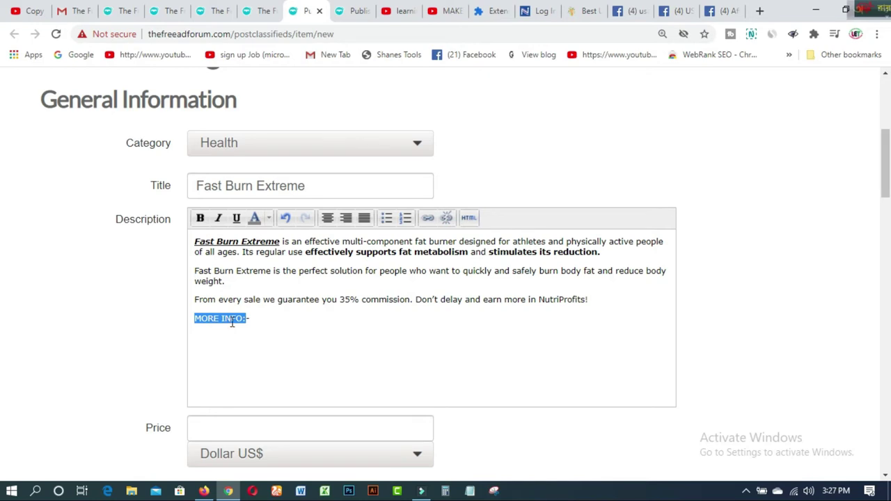
{"action": "left_click", "coordinate": [257, 319]}
Copy the United States affiliate link for Fast Burn Extreme from the NutriProfits offer page in Firefox.
{"action": "left_click", "coordinate": [203, 490]}
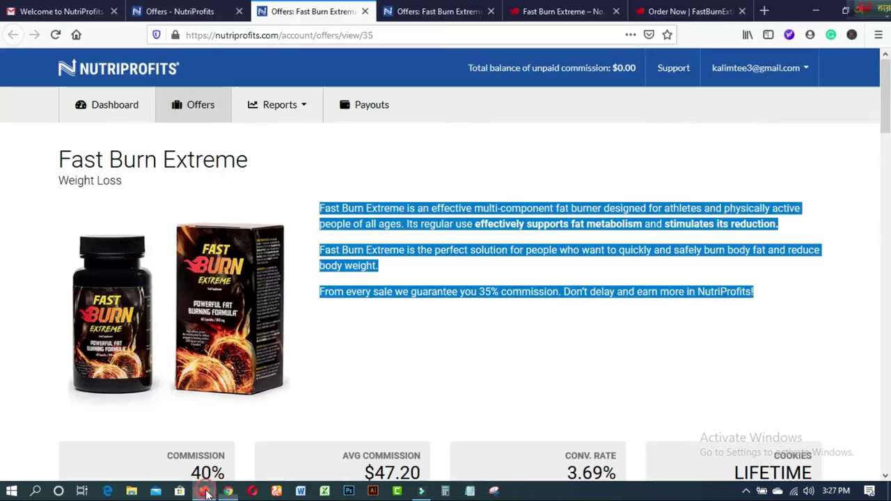
{"action": "scroll", "coordinate": [439, 359], "scroll_direction": "down", "scroll_amount": 12}
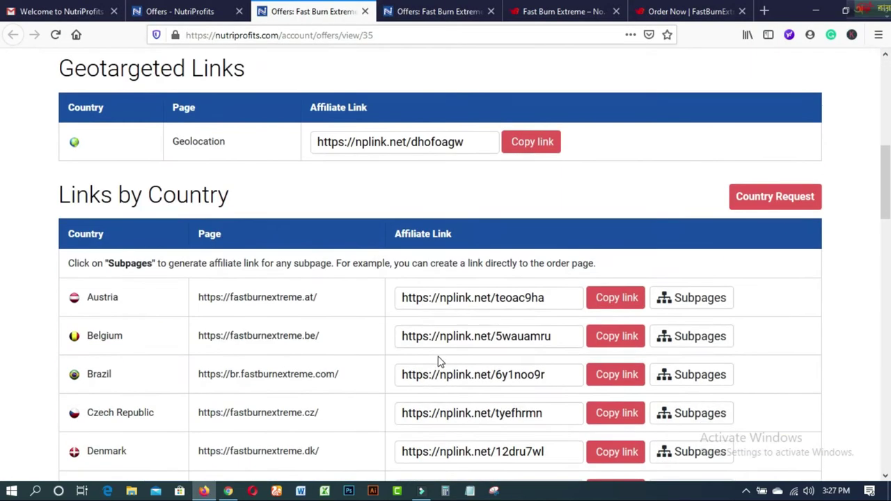
{"action": "scroll", "coordinate": [439, 357], "scroll_direction": "down", "scroll_amount": 10}
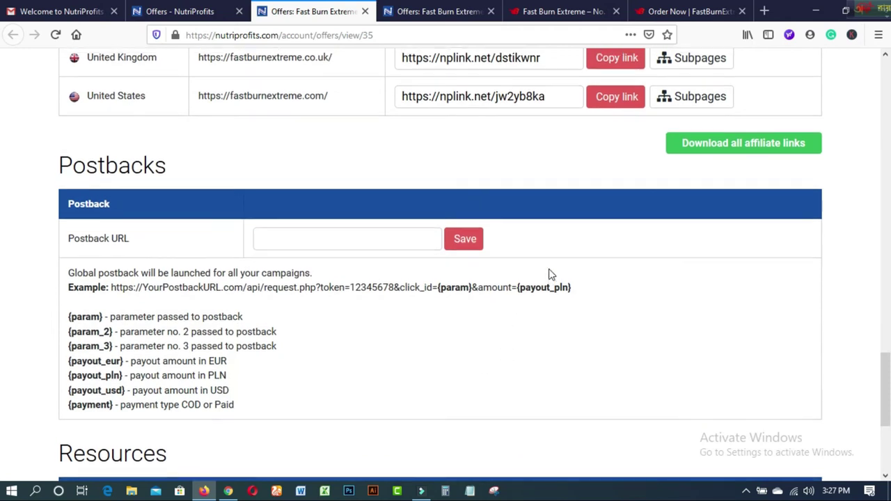
{"action": "scroll", "coordinate": [536, 276], "scroll_direction": "up", "scroll_amount": 2}
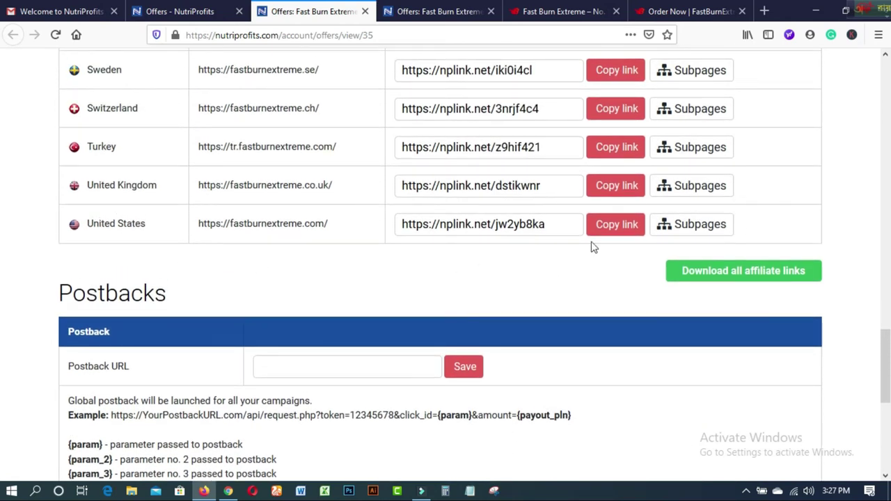
{"action": "left_click", "coordinate": [615, 230]}
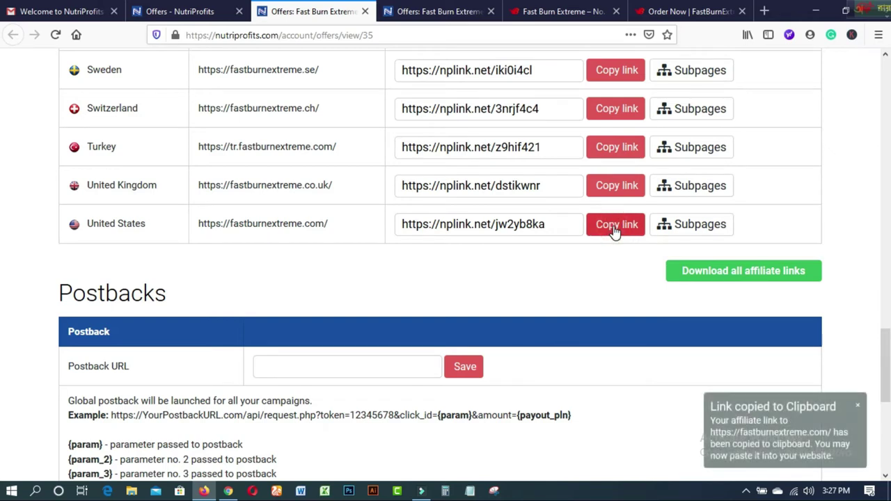
Shorten the copied United States affiliate link on shrinkearn.com in Chrome and copy the resulting short URL.
{"action": "left_click", "coordinate": [228, 491]}
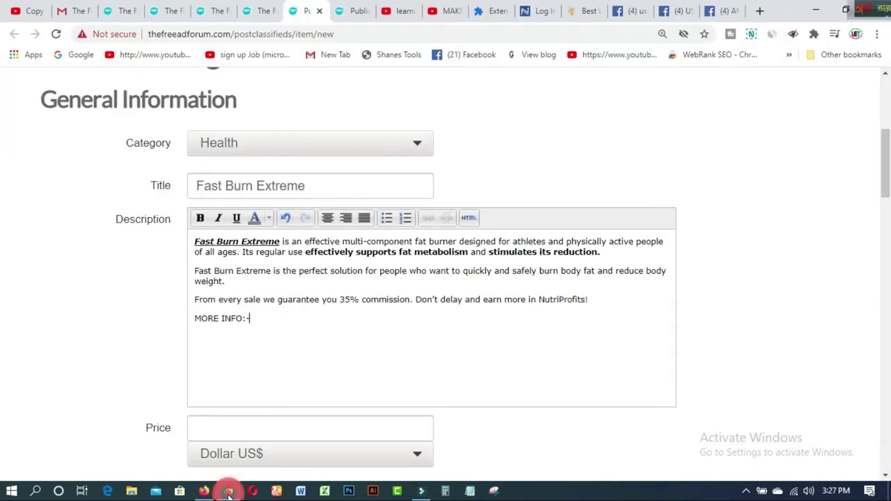
{"action": "left_click", "coordinate": [259, 320]}
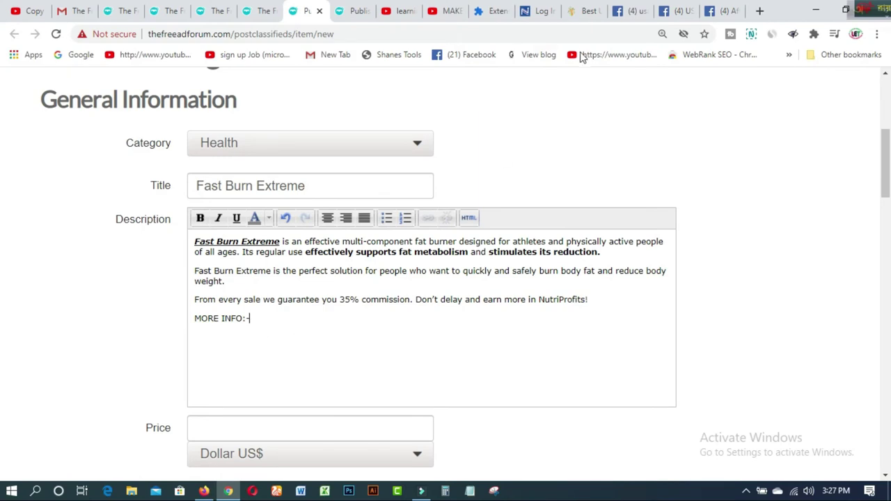
{"action": "left_click", "coordinate": [581, 18]}
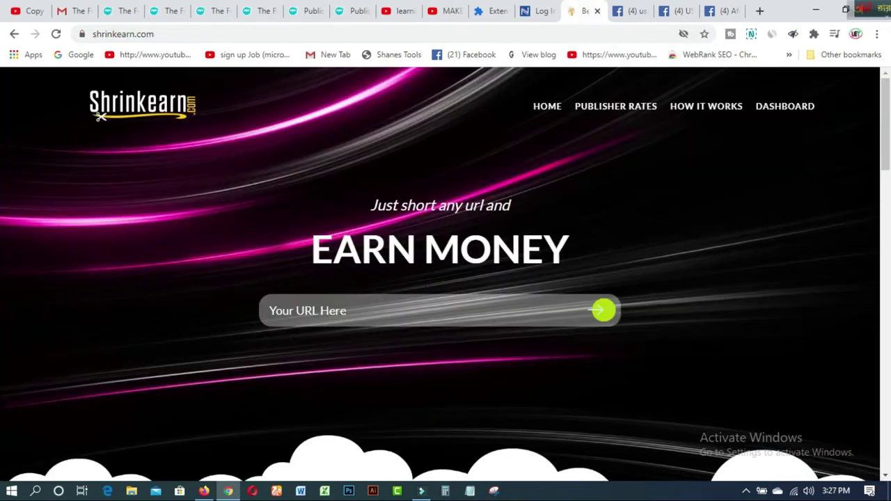
{"action": "left_click", "coordinate": [320, 311]}
{"action": "right_click", "coordinate": [320, 310]}
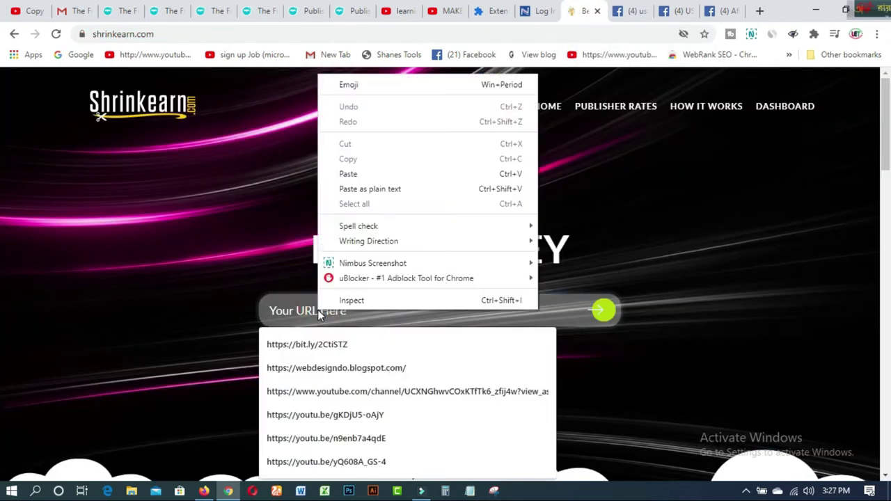
{"action": "left_click", "coordinate": [342, 176]}
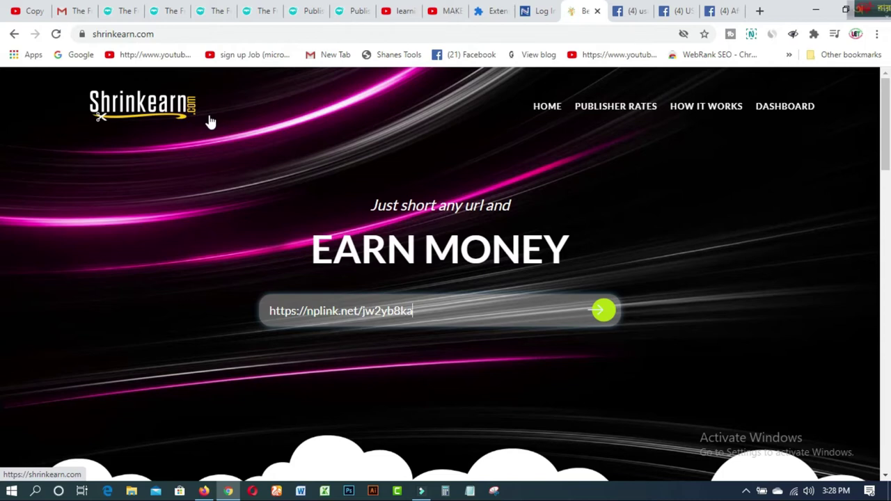
{"action": "left_click", "coordinate": [590, 311]}
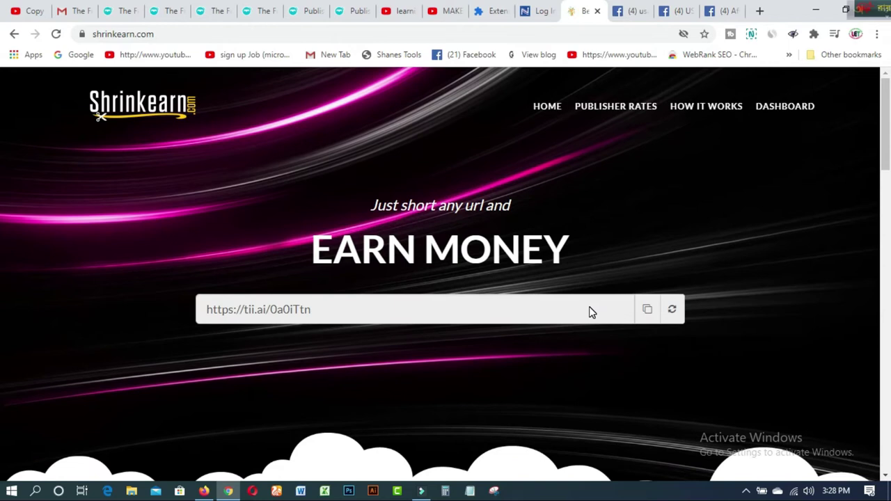
{"action": "left_click", "coordinate": [647, 309]}
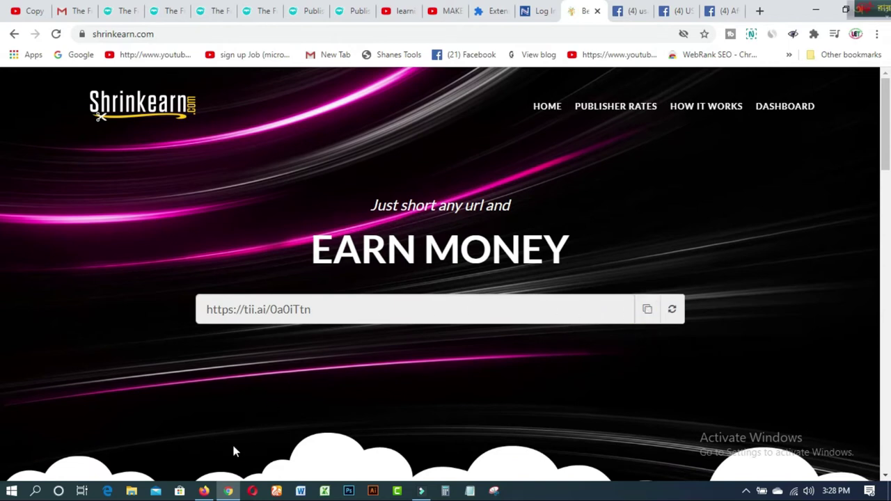
{"action": "left_click", "coordinate": [203, 490]}
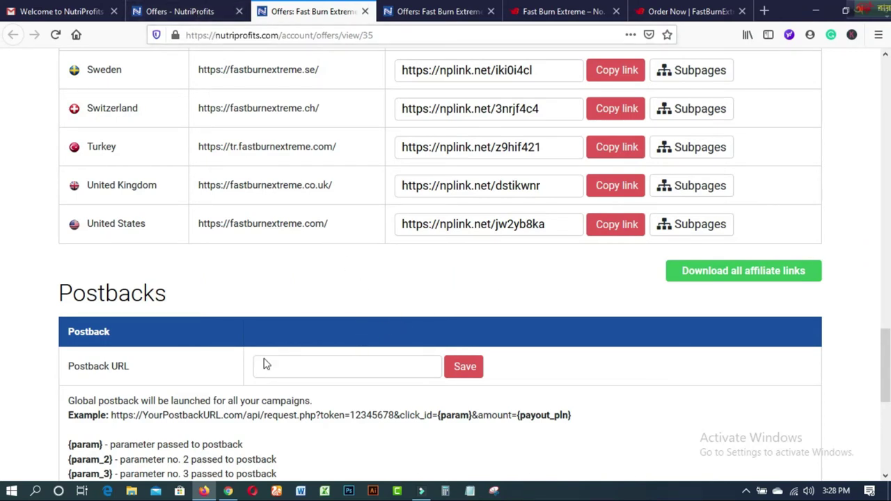
{"action": "mouse_move", "coordinate": [228, 491]}
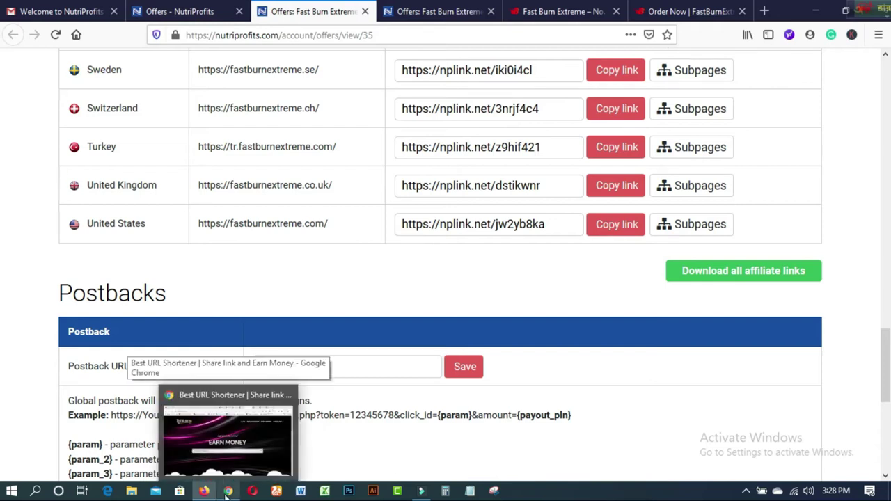
{"action": "left_click", "coordinate": [237, 449]}
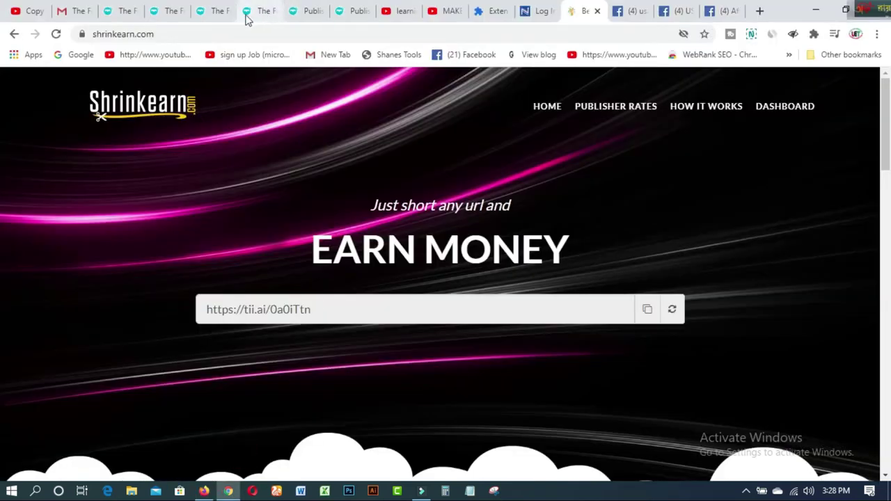
Paste the shortened affiliate link directly after "MORE INFO:-" in the listing's description on The Free Ad Forum.
{"action": "left_click", "coordinate": [312, 13]}
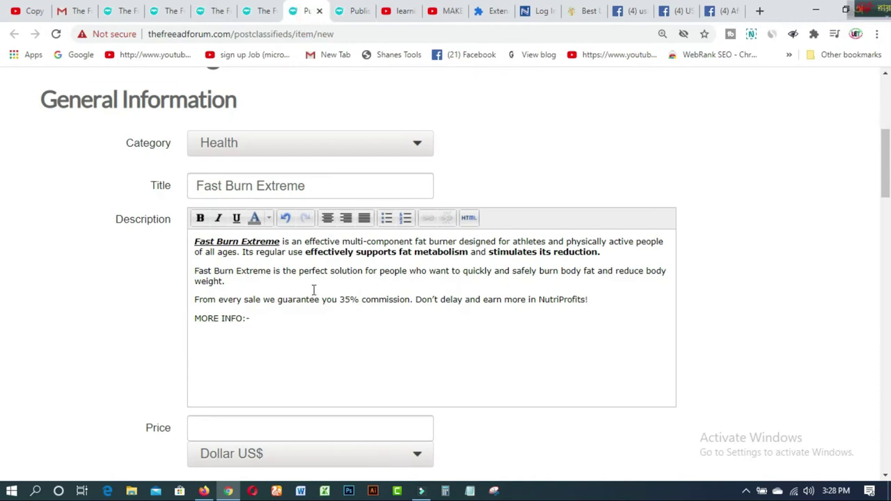
{"action": "left_click", "coordinate": [260, 320]}
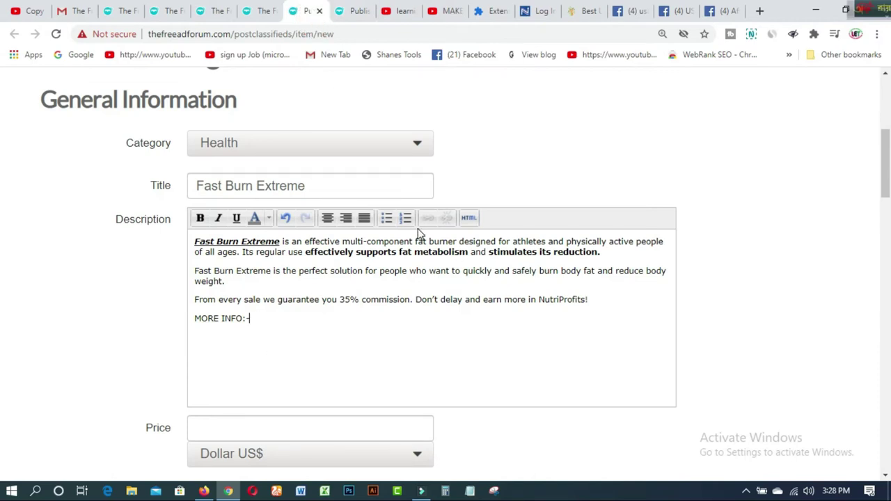
{"action": "right_click", "coordinate": [255, 325]}
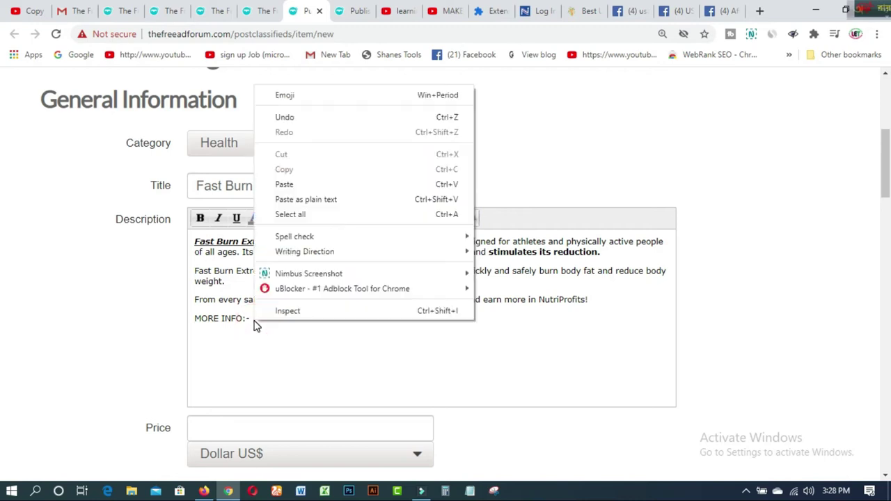
{"action": "left_click", "coordinate": [268, 184]}
{"action": "mouse_move", "coordinate": [342, 318]}
{"action": "left_mouse_down"}
{"action": "mouse_move", "coordinate": [247, 318]}
{"action": "mouse_move", "coordinate": [336, 318]}
{"action": "left_mouse_up"}
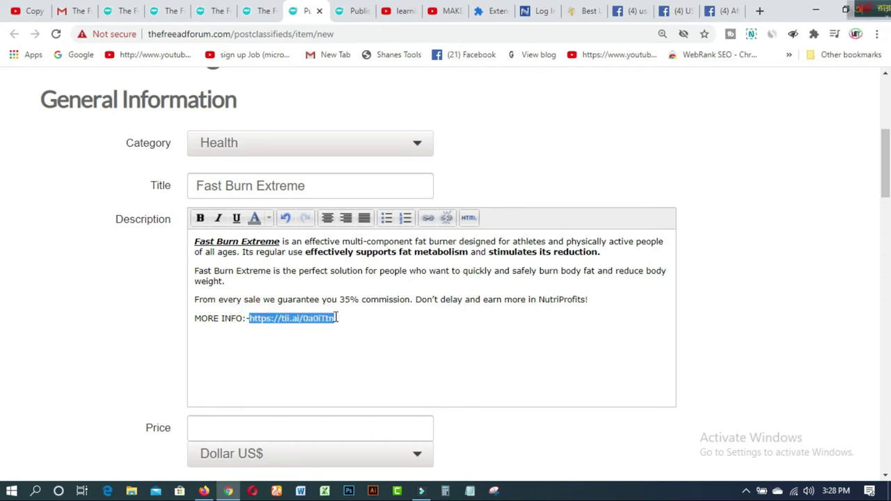
{"action": "left_click", "coordinate": [428, 219]}
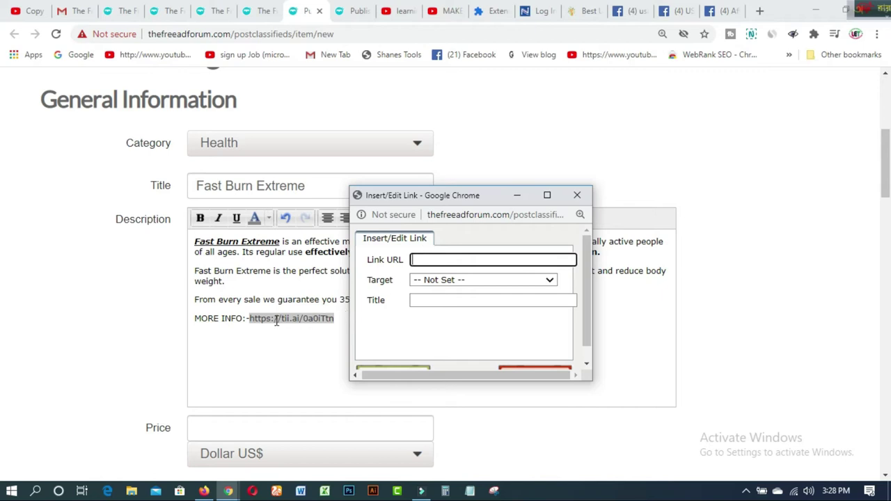
{"action": "left_click", "coordinate": [421, 260]}
{"action": "right_click", "coordinate": [421, 260]}
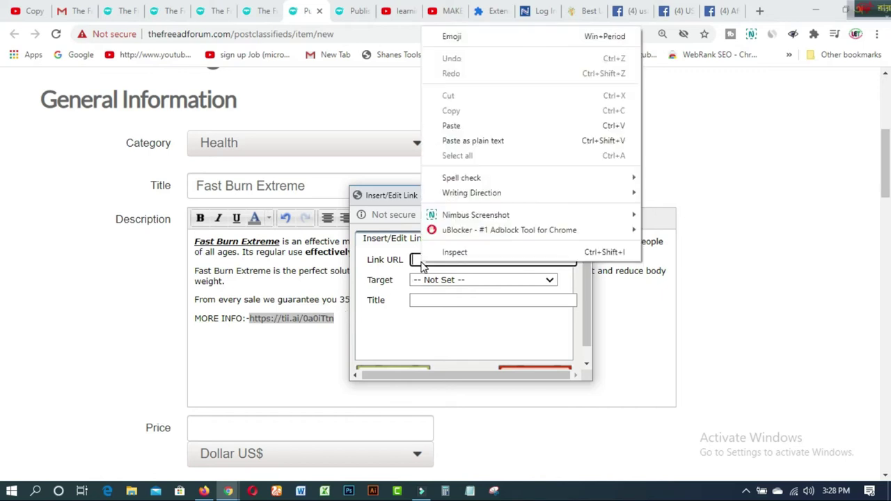
{"action": "left_click", "coordinate": [449, 130]}
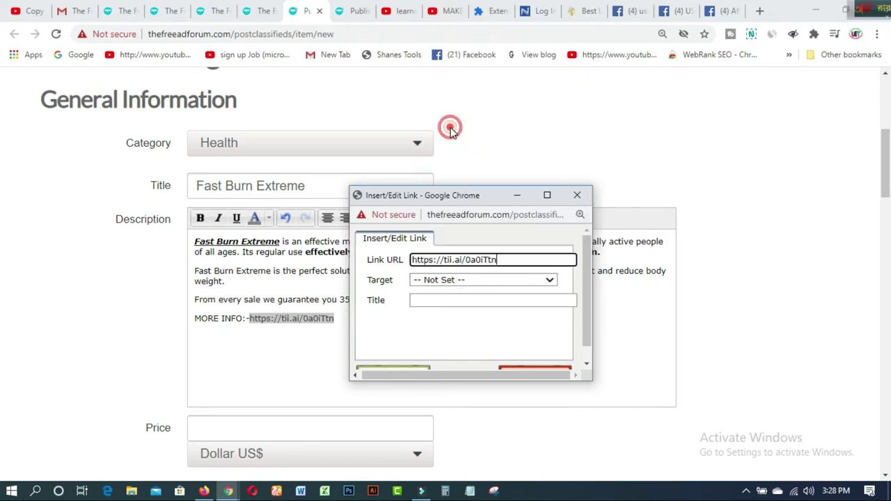
{"action": "left_click", "coordinate": [550, 282]}
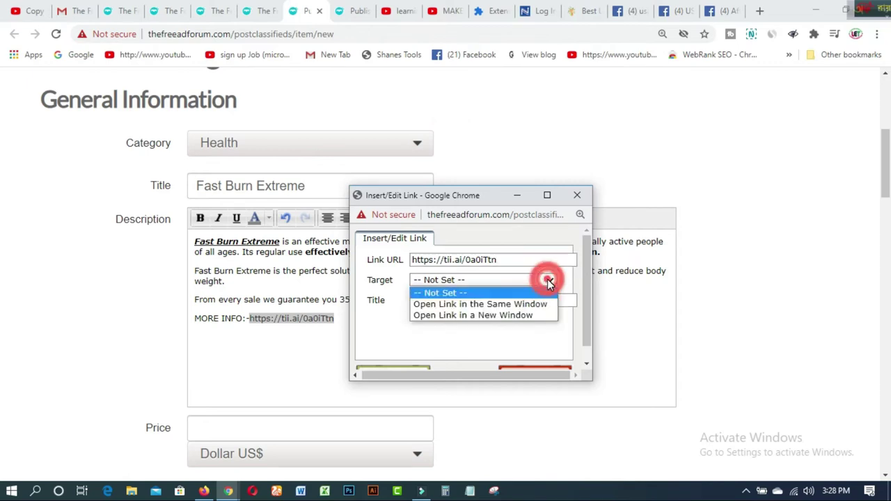
{"action": "left_click", "coordinate": [511, 316]}
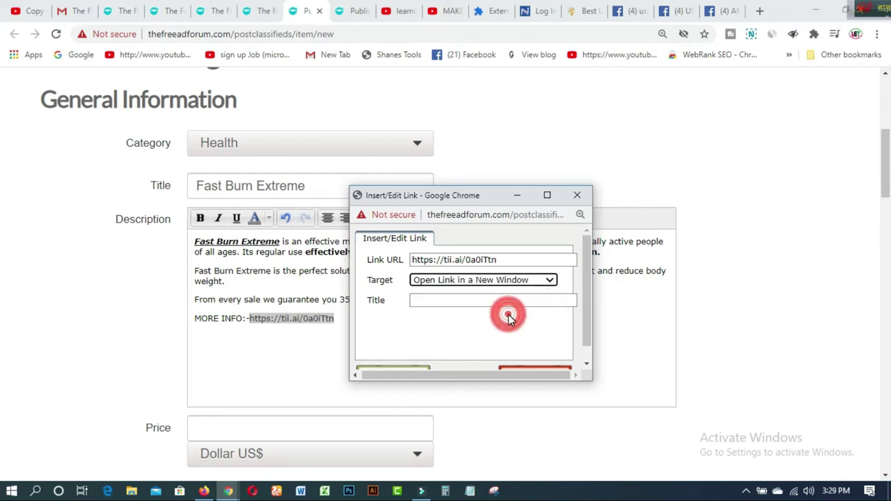
{"action": "left_click", "coordinate": [466, 301]}
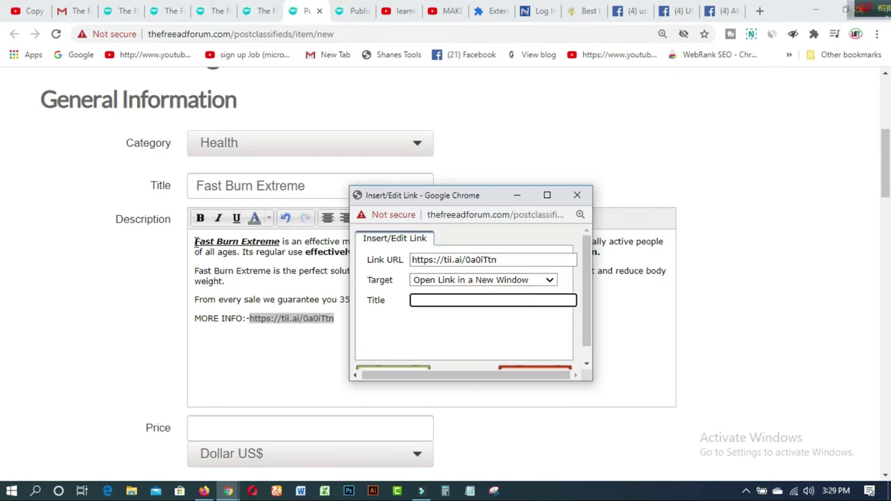
{"action": "key", "text": "Return"}
{"action": "left_click_drag", "start_coordinate": [195, 241], "coordinate": [280, 242]}
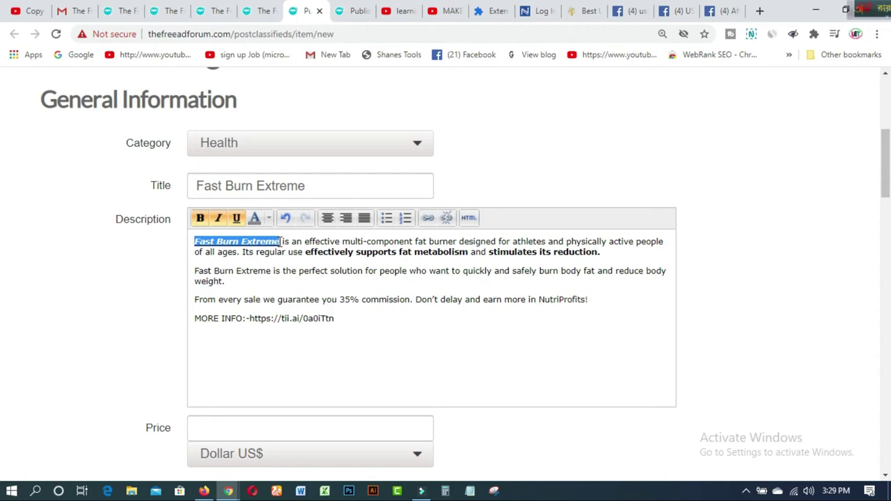
{"action": "right_click", "coordinate": [273, 241]}
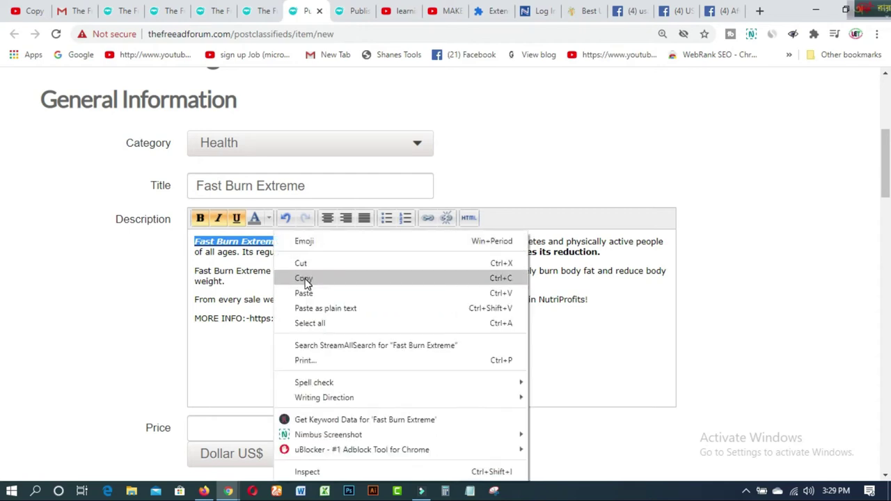
{"action": "left_click", "coordinate": [306, 277]}
{"action": "left_click", "coordinate": [430, 220]}
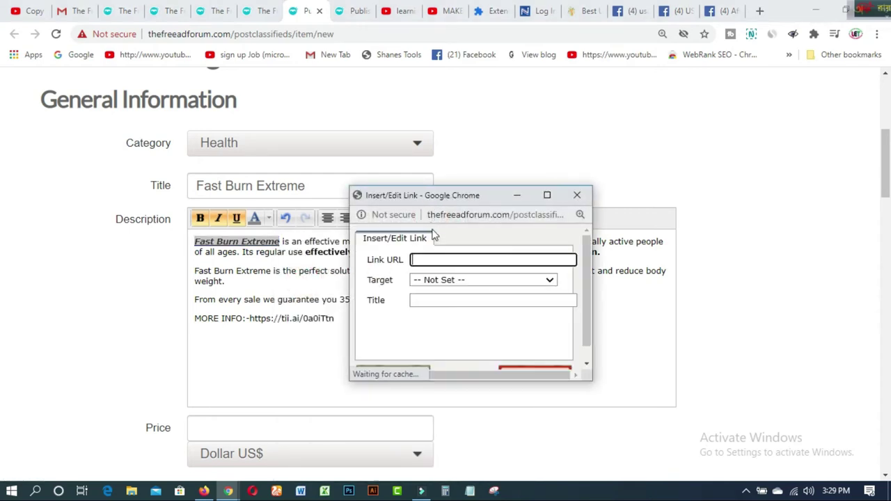
{"action": "left_click", "coordinate": [436, 299]}
{"action": "right_click", "coordinate": [434, 301]}
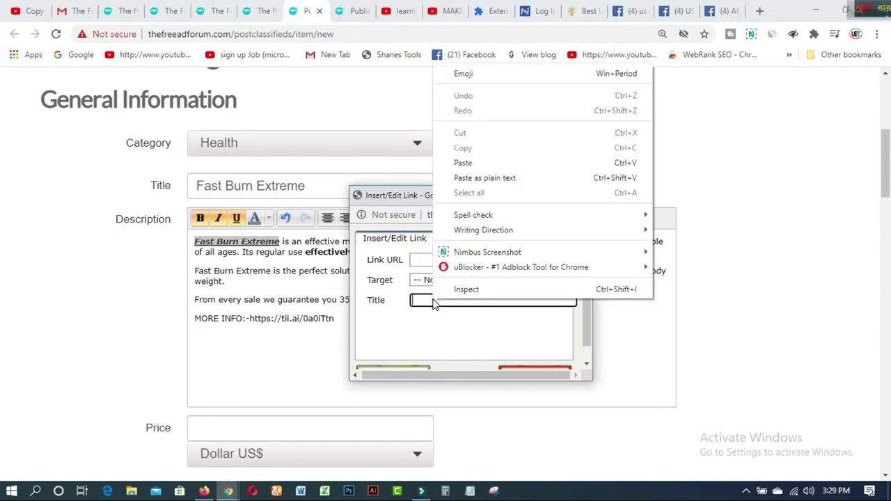
{"action": "left_click", "coordinate": [463, 165]}
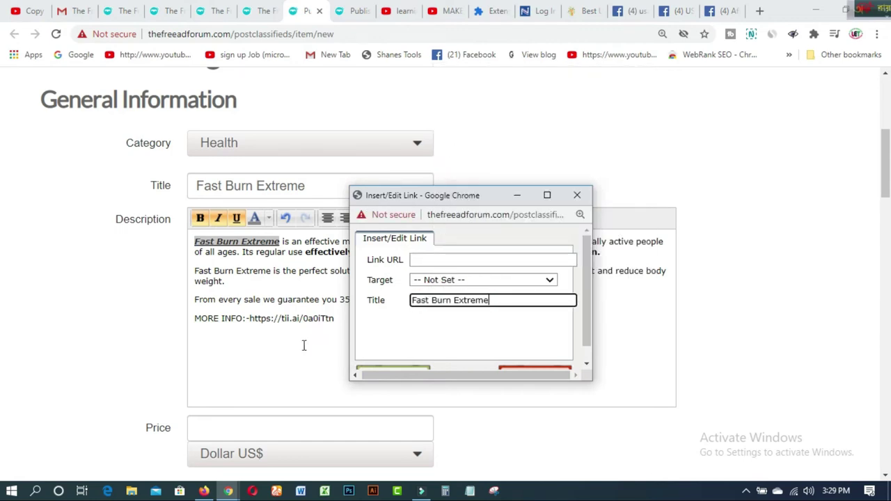
{"action": "left_click_drag", "start_coordinate": [250, 319], "coordinate": [344, 318]}
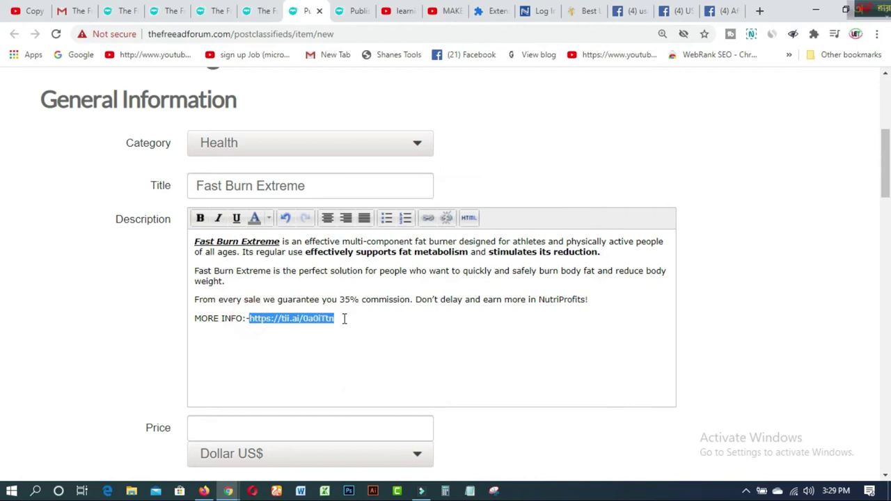
{"action": "right_click", "coordinate": [327, 321]}
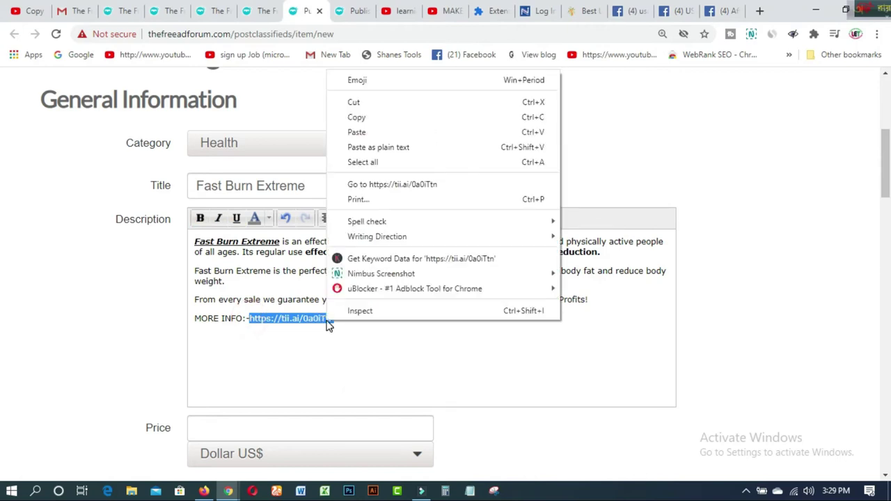
{"action": "left_click", "coordinate": [361, 118]}
{"action": "left_click", "coordinate": [429, 219]}
{"action": "left_click", "coordinate": [435, 260]}
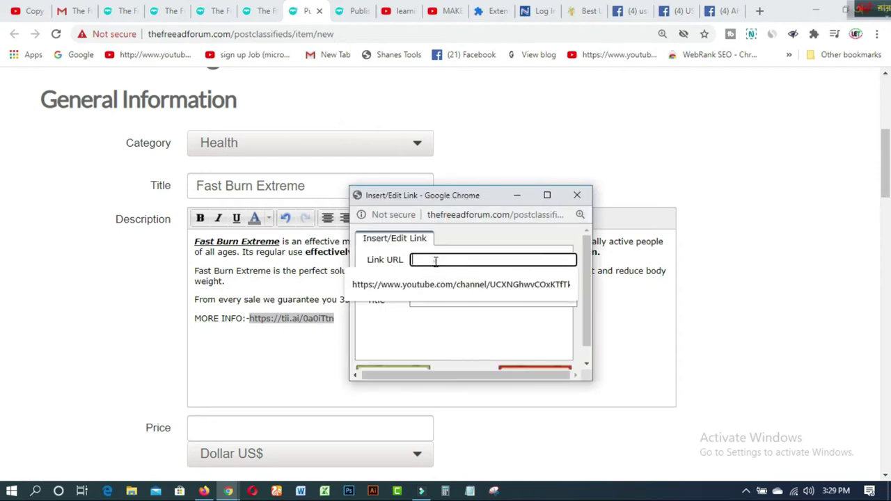
{"action": "right_click", "coordinate": [435, 262]}
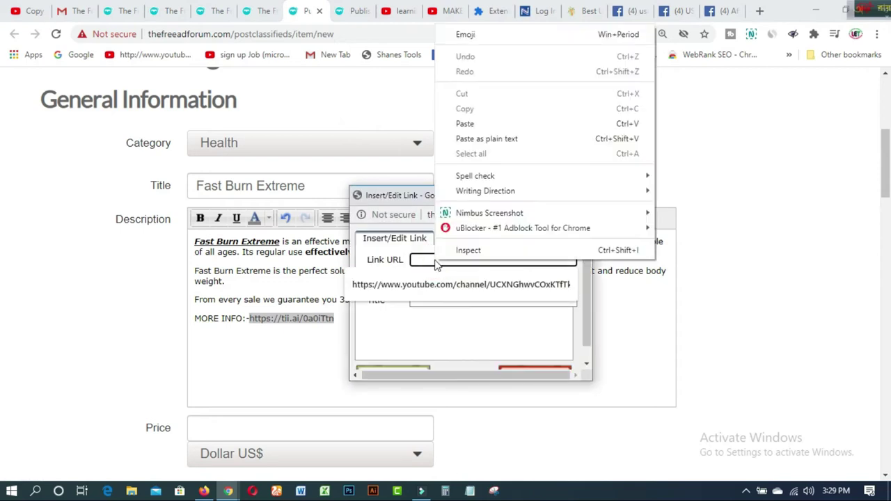
{"action": "left_click", "coordinate": [465, 123]}
{"action": "left_click", "coordinate": [501, 279]}
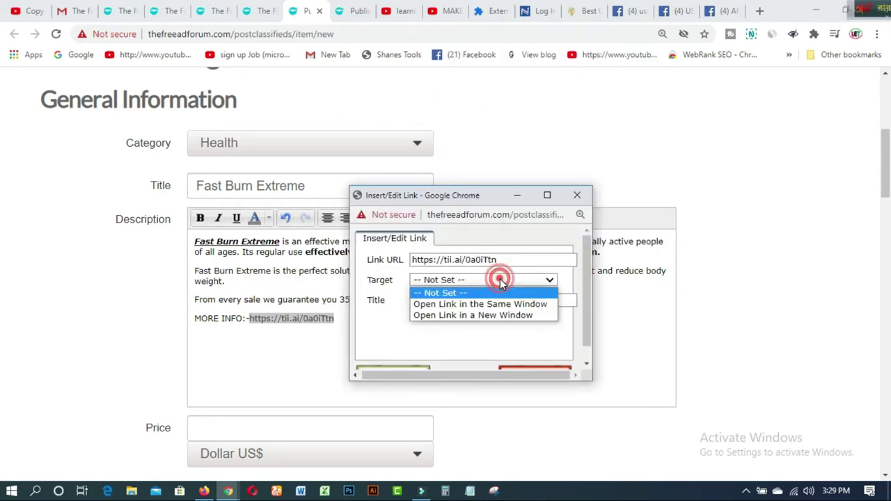
{"action": "left_click", "coordinate": [499, 318]}
Title the link "Fast Burn Extreme" and insert it into the description.
{"action": "left_click", "coordinate": [464, 300]}
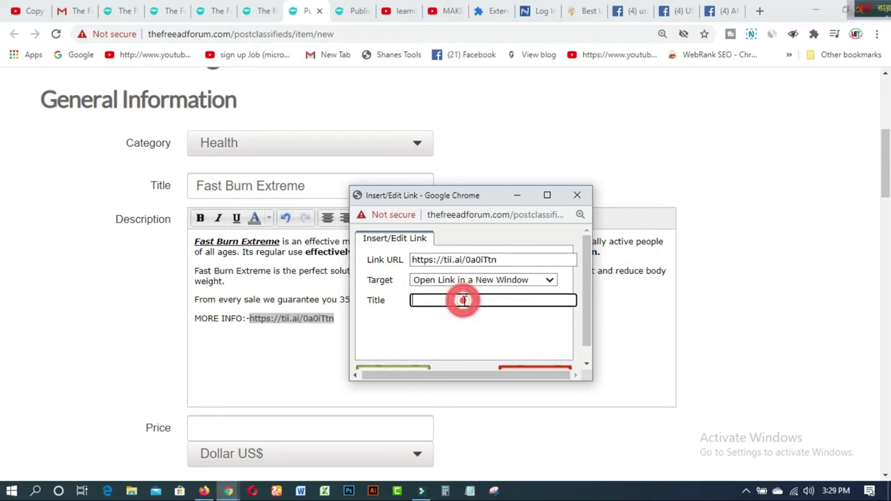
{"action": "type", "text": "Fast"}
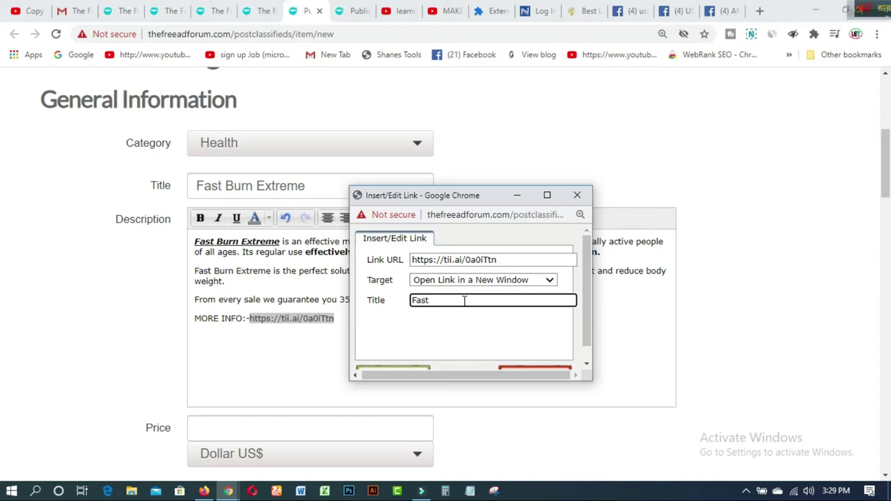
{"action": "type", "text": " Bur"}
{"action": "type", "text": "n W"}
{"action": "type", "text": "xtreme"}
{"action": "scroll", "coordinate": [491, 303], "scroll_direction": "down", "scroll_amount": 1}
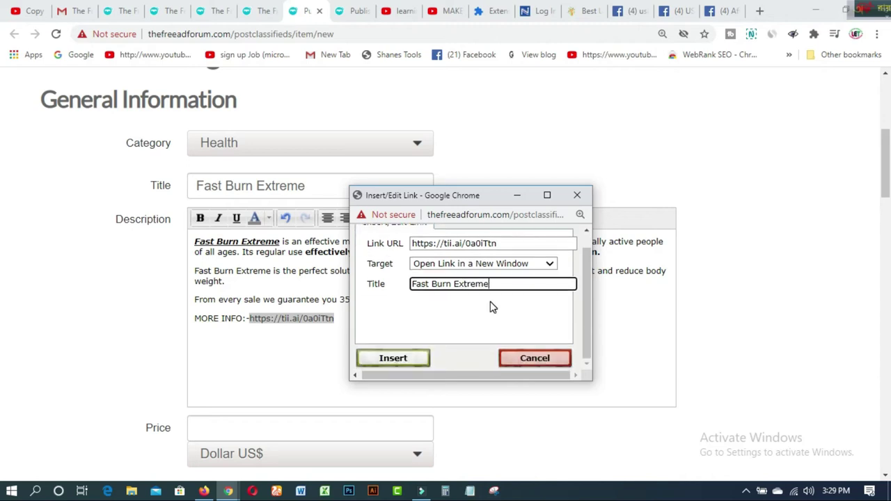
{"action": "left_click", "coordinate": [390, 361]}
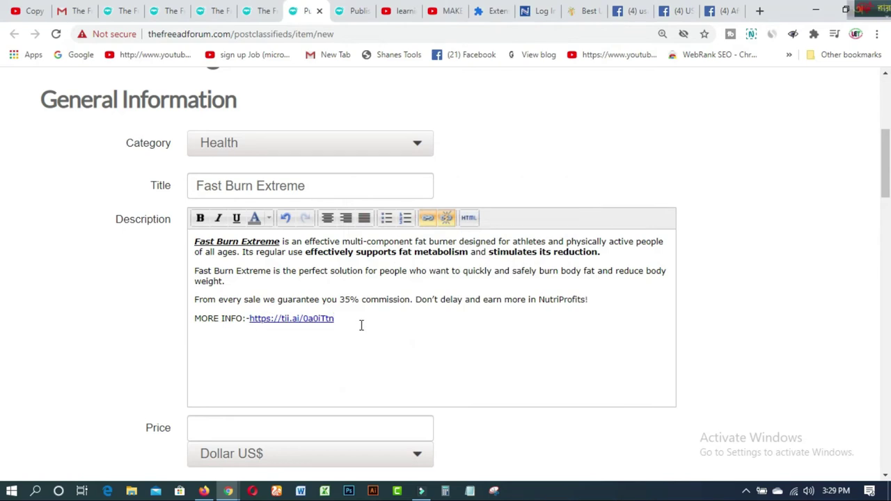
Open the listing's Price field for editing.
{"action": "scroll", "coordinate": [362, 325], "scroll_direction": "down", "scroll_amount": 1}
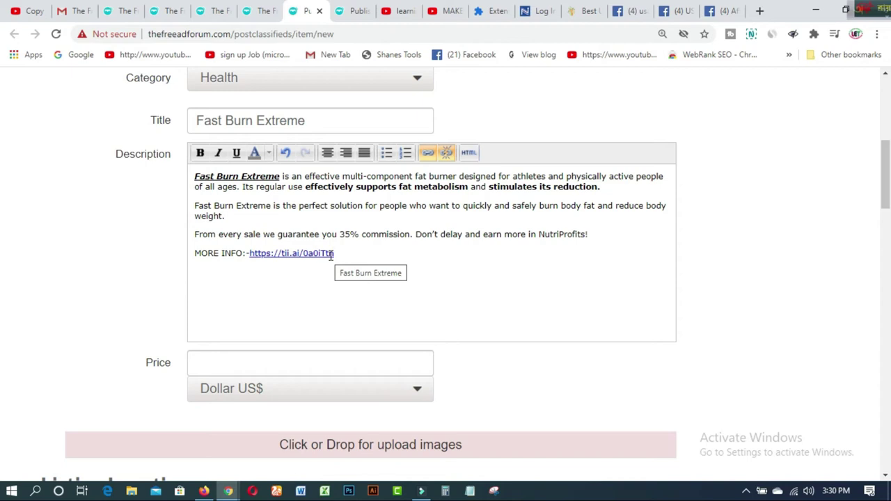
{"action": "scroll", "coordinate": [381, 268], "scroll_direction": "up", "scroll_amount": 3}
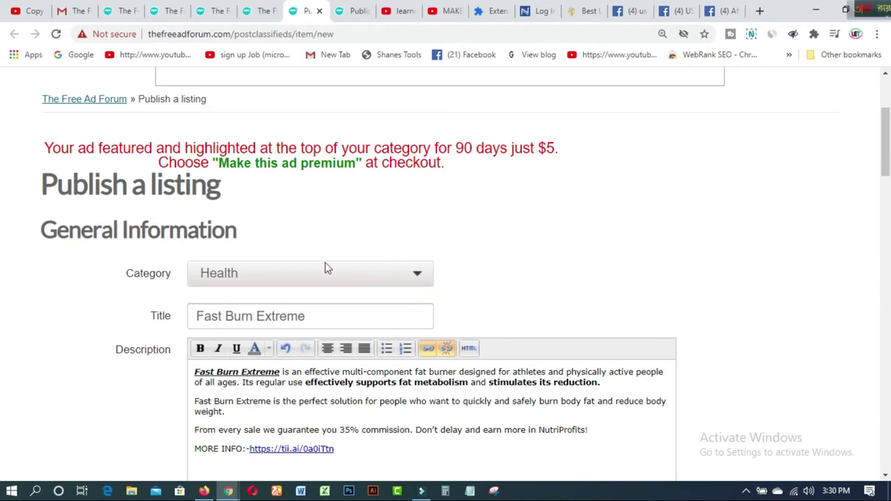
{"action": "scroll", "coordinate": [400, 359], "scroll_direction": "down", "scroll_amount": 2}
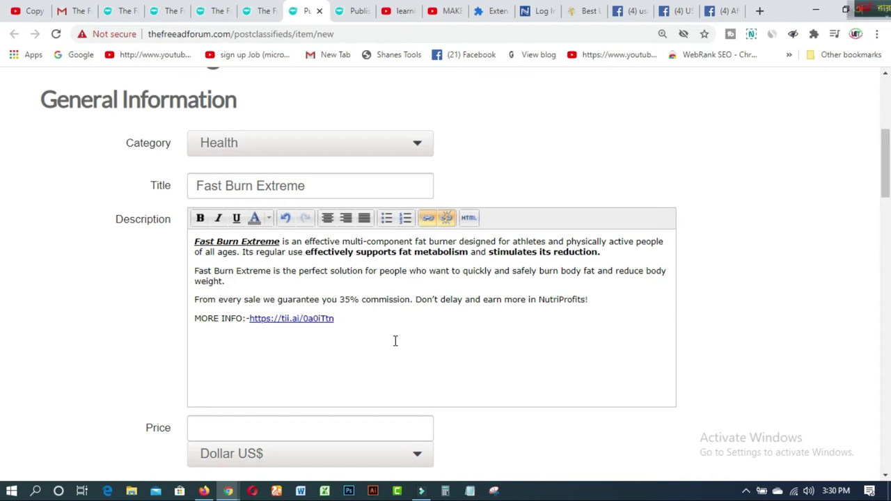
{"action": "scroll", "coordinate": [395, 340], "scroll_direction": "down", "scroll_amount": 2}
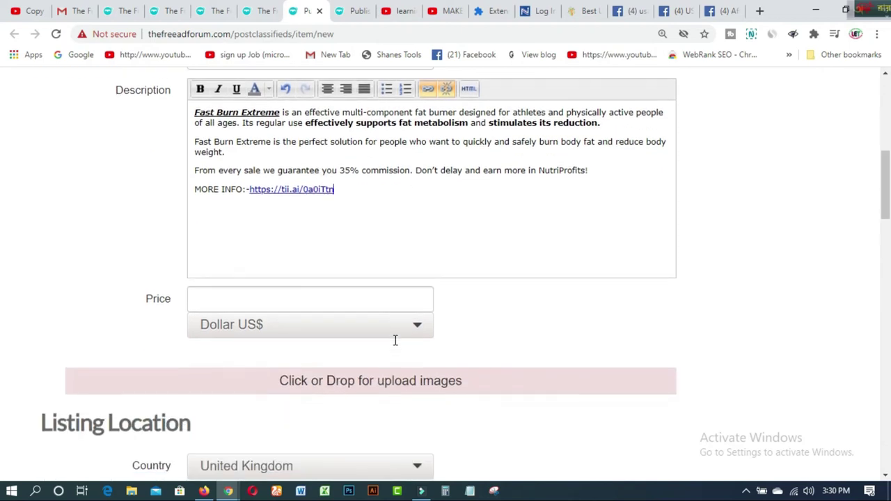
{"action": "left_click", "coordinate": [301, 298]}
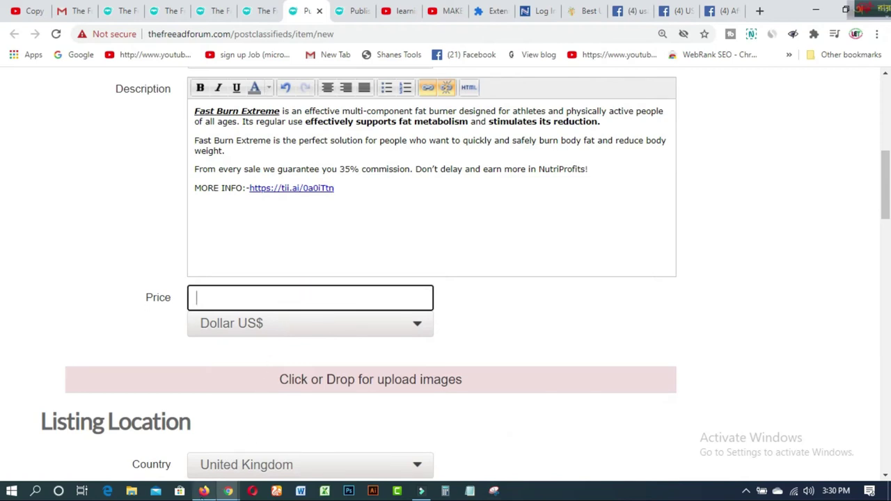
{"action": "left_click", "coordinate": [204, 490]}
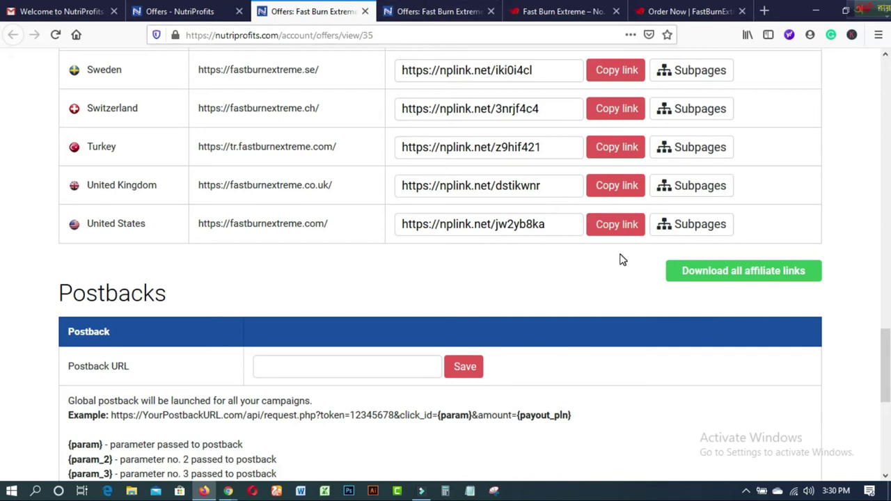
{"action": "left_click", "coordinate": [441, 12]}
{"action": "left_click", "coordinate": [325, 12]}
{"action": "left_click_drag", "start_coordinate": [199, 226], "coordinate": [346, 230]}
{"action": "right_click", "coordinate": [319, 224]}
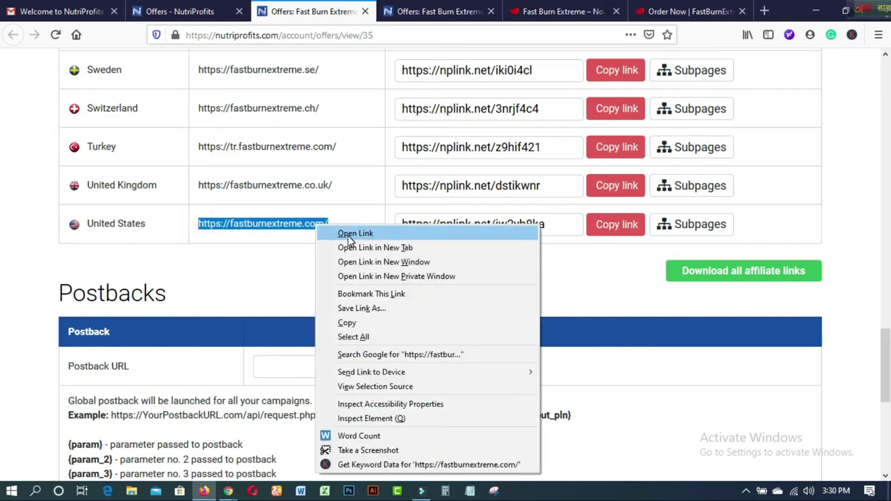
{"action": "left_click", "coordinate": [355, 323]}
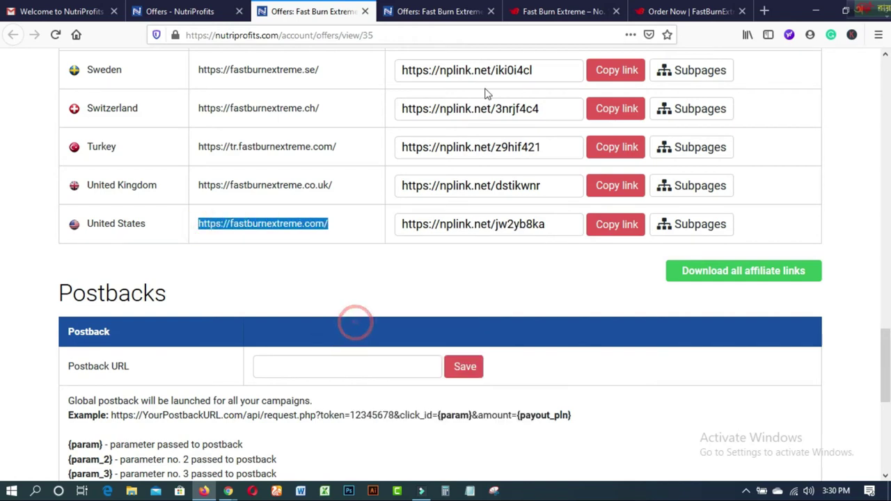
View the top of the fastburnextreme.com product page and return to the second NutriProfits offer page for Fast Burn Extreme.
{"action": "left_click", "coordinate": [566, 12]}
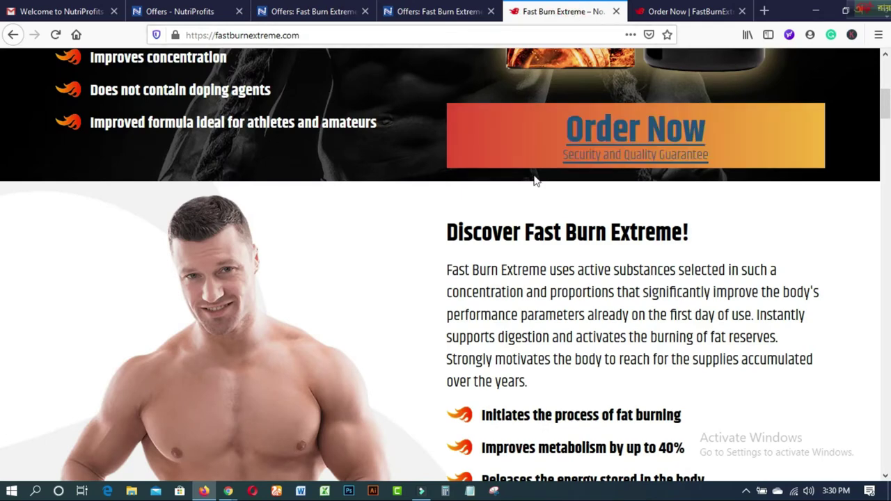
{"action": "scroll", "coordinate": [386, 244], "scroll_direction": "up", "scroll_amount": 6}
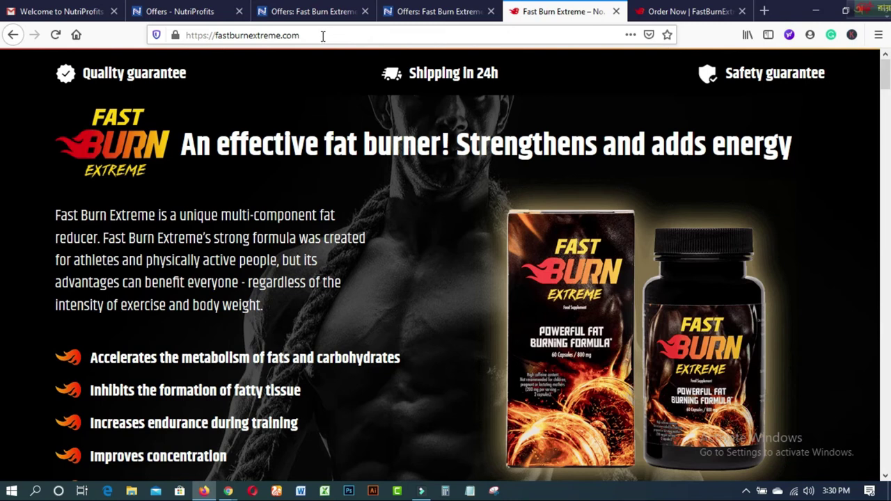
{"action": "left_click", "coordinate": [401, 12]}
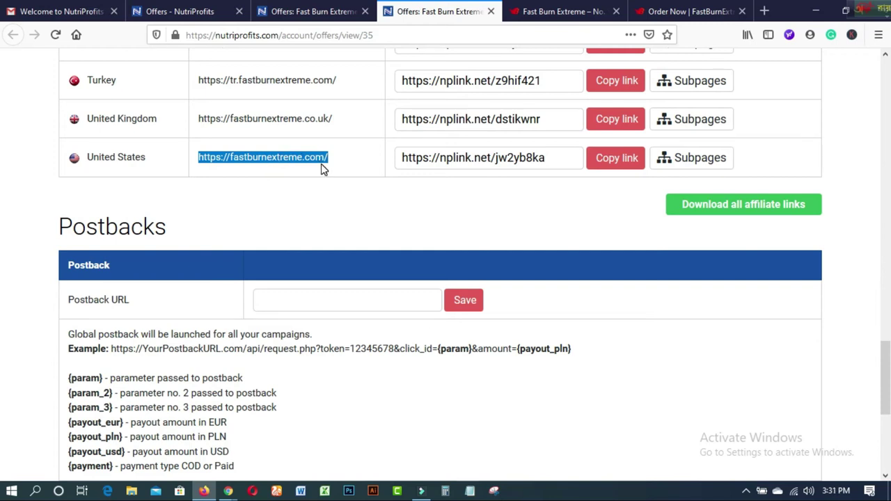
Open the order page of the fastburnextreme.com product site and examine the package prices.
{"action": "left_click", "coordinate": [545, 17]}
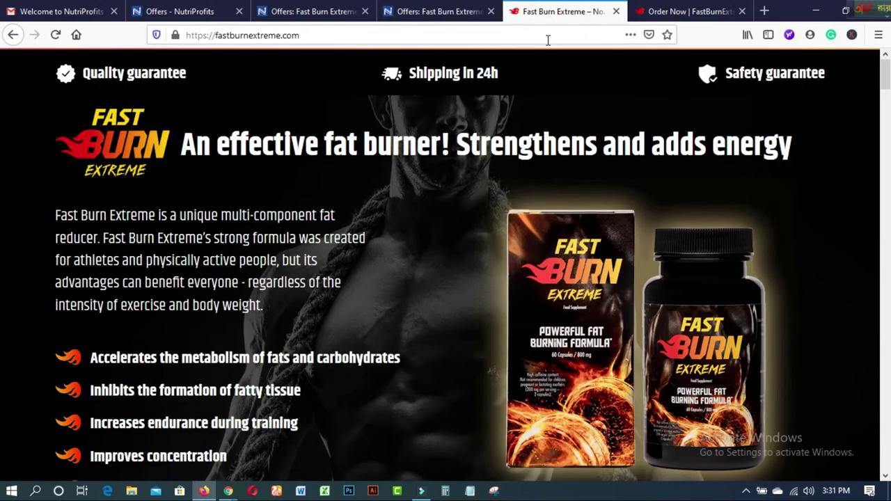
{"action": "scroll", "coordinate": [567, 293], "scroll_direction": "down", "scroll_amount": 5}
{"action": "left_click", "coordinate": [600, 222]}
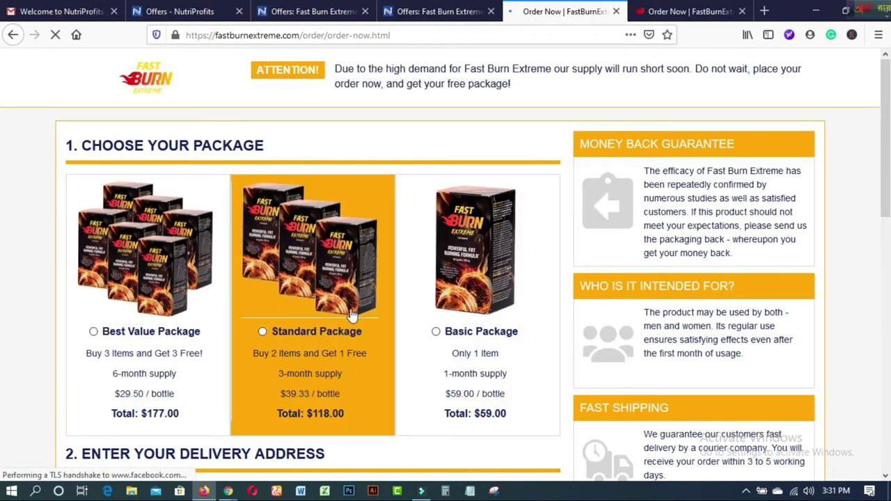
{"action": "scroll", "coordinate": [531, 352], "scroll_direction": "down", "scroll_amount": 1}
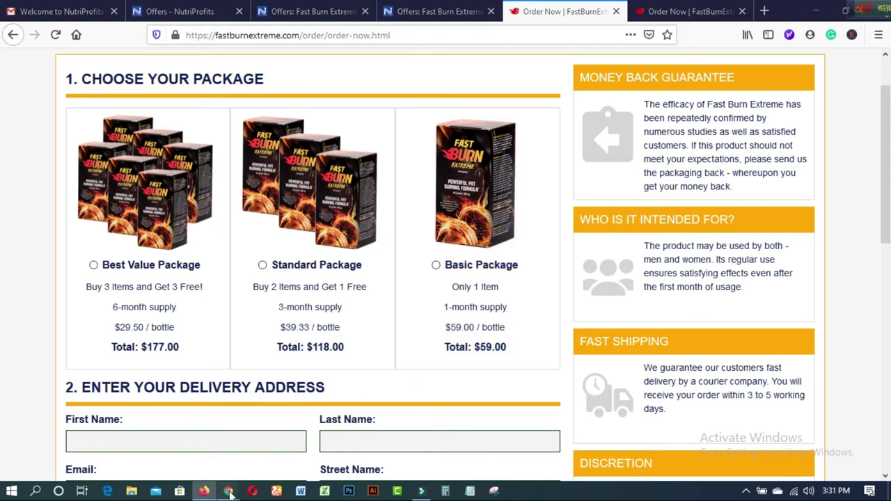
Switch to the listing form in Chrome and set the price to $59 with Dollar US$ as the currency.
{"action": "mouse_move", "coordinate": [230, 492]}
{"action": "left_click", "coordinate": [352, 452]}
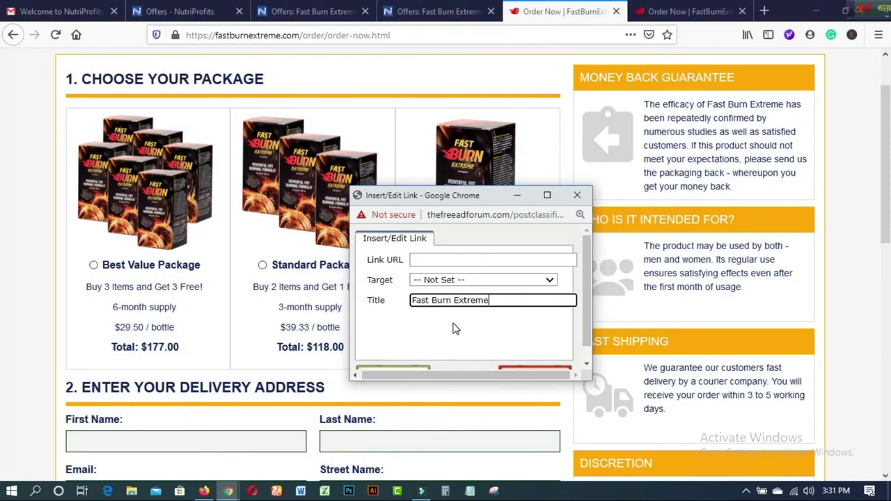
{"action": "left_click", "coordinate": [574, 194]}
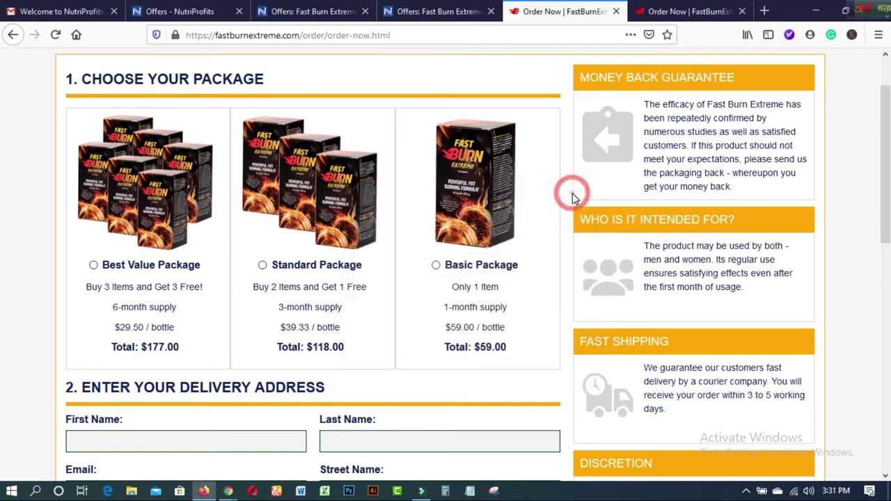
{"action": "mouse_move", "coordinate": [227, 491]}
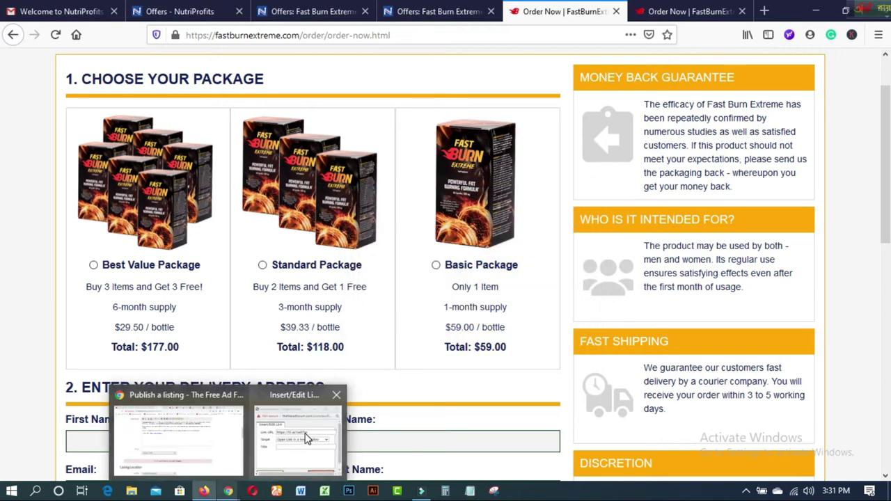
{"action": "left_click", "coordinate": [224, 453]}
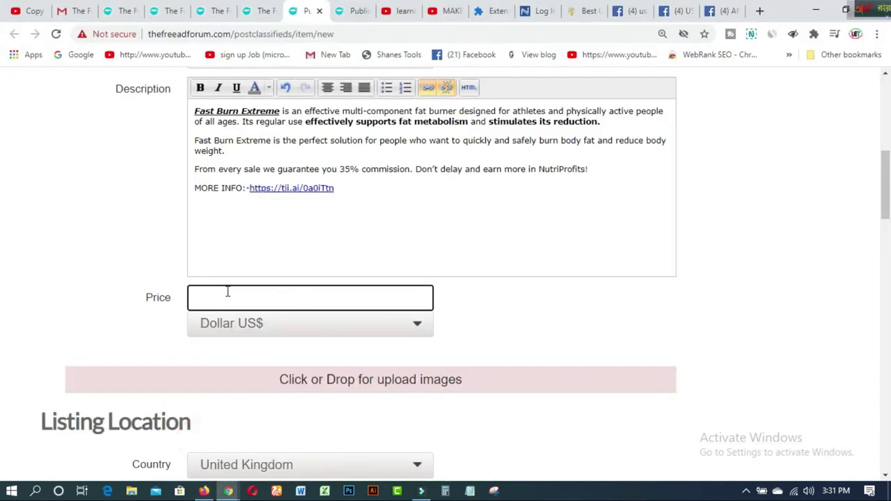
{"action": "type", "text": "$59"}
{"action": "left_click", "coordinate": [417, 325]}
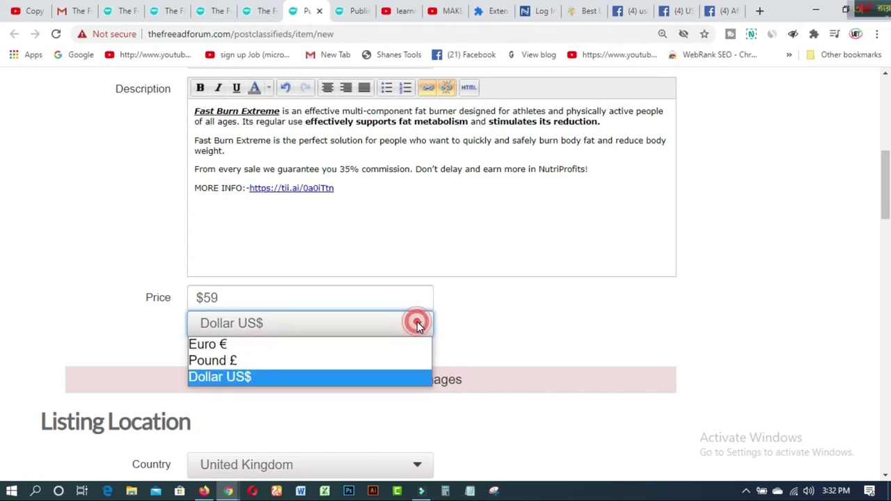
{"action": "left_click", "coordinate": [271, 376]}
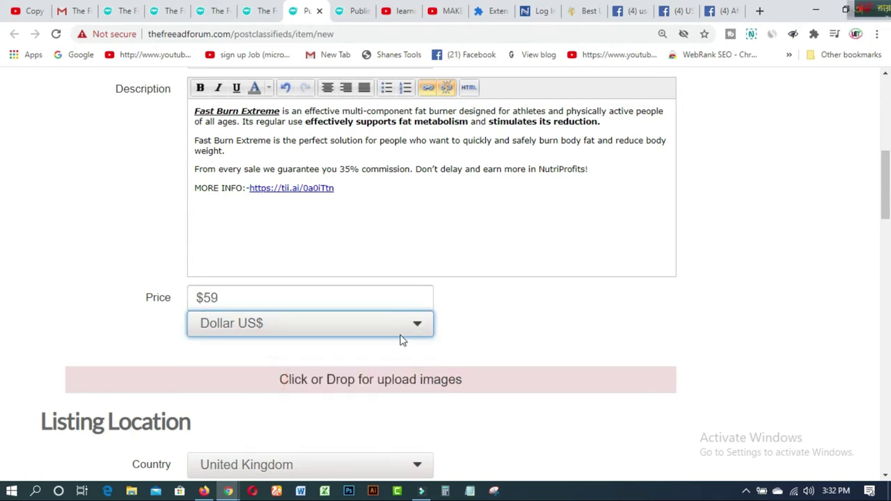
Set the listing location's country to United States and its region to Alaska.
{"action": "scroll", "coordinate": [399, 341], "scroll_direction": "down", "scroll_amount": 2}
{"action": "scroll", "coordinate": [400, 316], "scroll_direction": "down", "scroll_amount": 1}
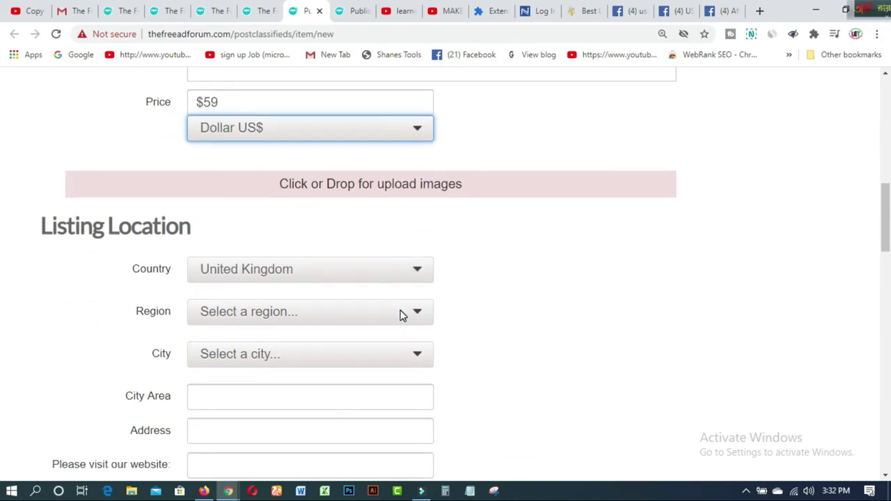
{"action": "left_click", "coordinate": [419, 272]}
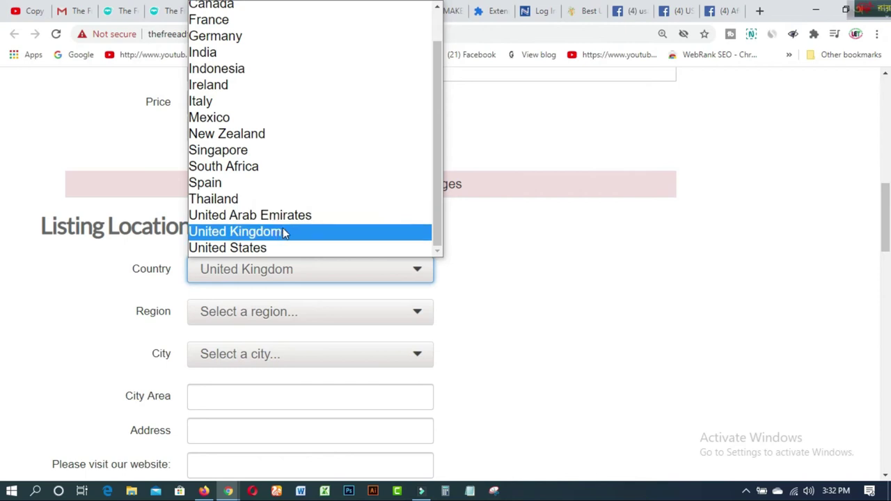
{"action": "left_click", "coordinate": [262, 247]}
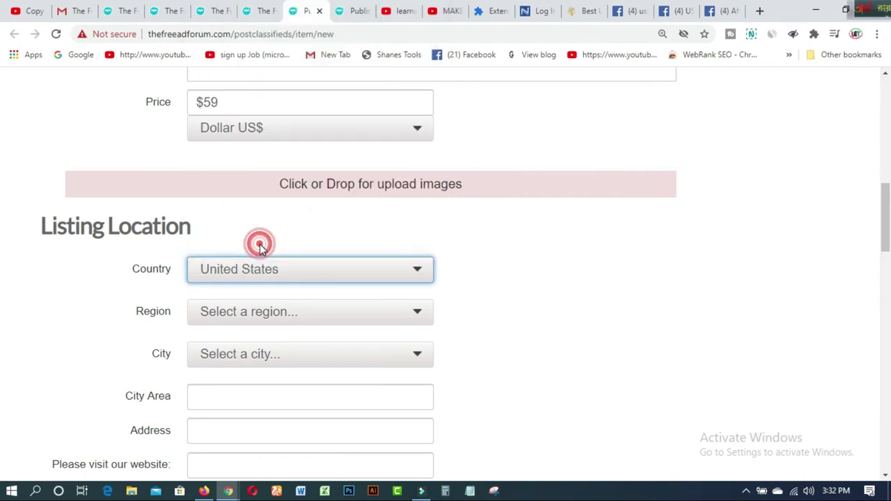
{"action": "left_click", "coordinate": [419, 314]}
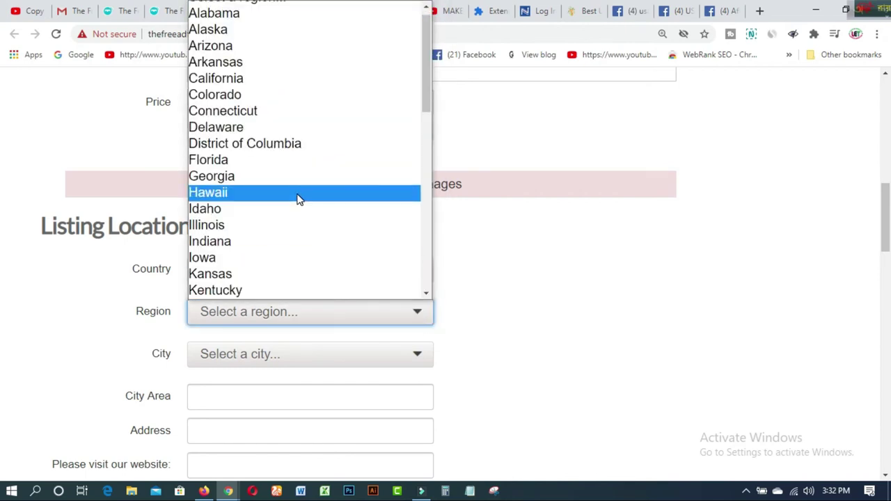
{"action": "left_click", "coordinate": [230, 36]}
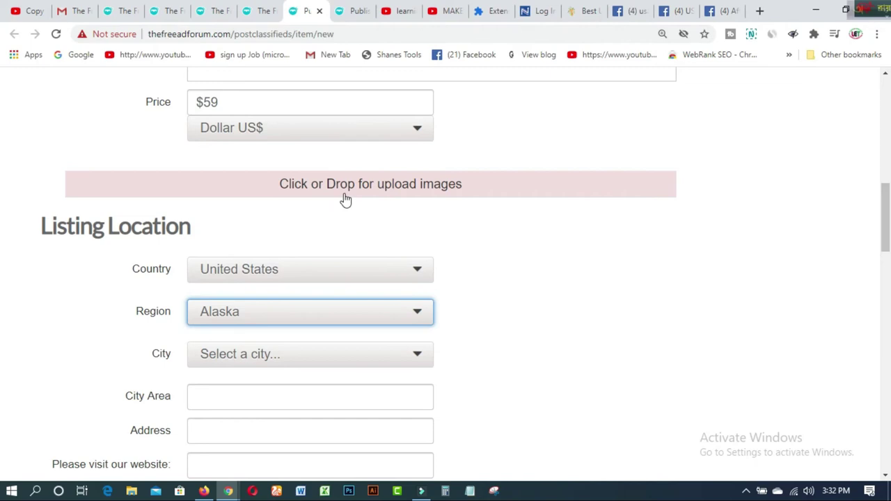
Choose Central as the city in the listing location.
{"action": "scroll", "coordinate": [344, 199], "scroll_direction": "down", "scroll_amount": 1}
{"action": "left_click", "coordinate": [412, 290]}
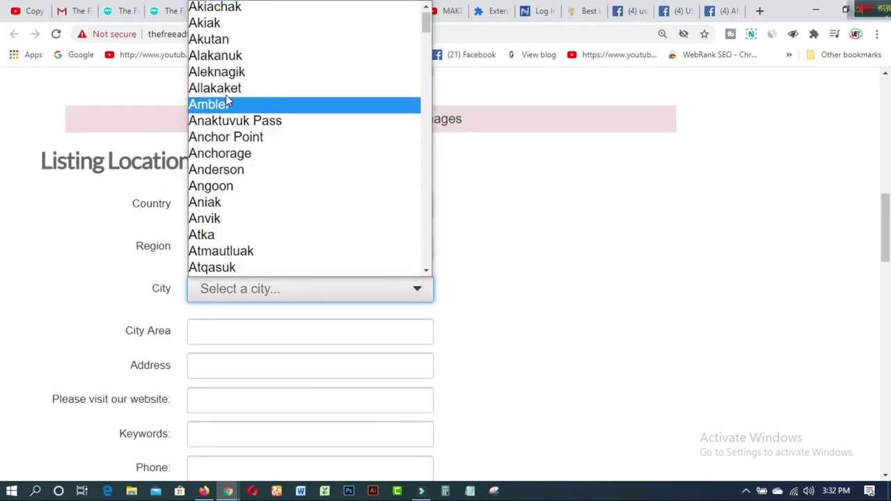
{"action": "scroll", "coordinate": [240, 90], "scroll_direction": "down", "scroll_amount": 4}
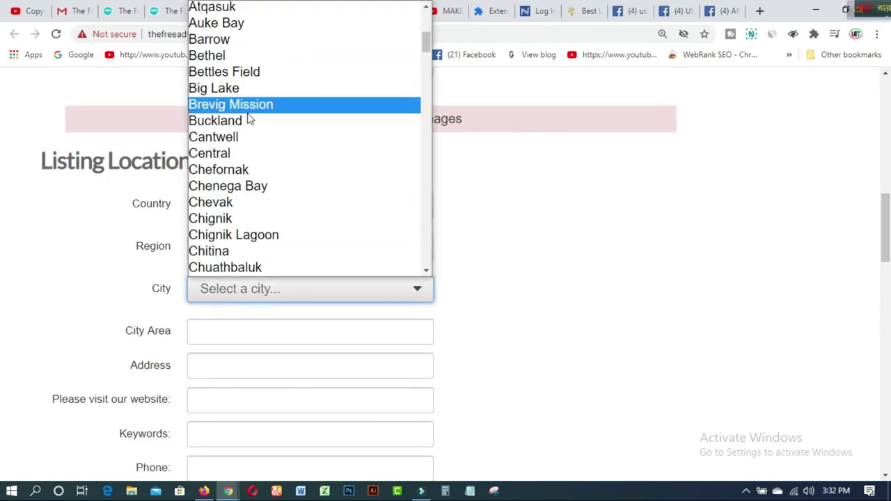
{"action": "left_click", "coordinate": [243, 161]}
{"action": "scroll", "coordinate": [342, 325], "scroll_direction": "down", "scroll_amount": 1}
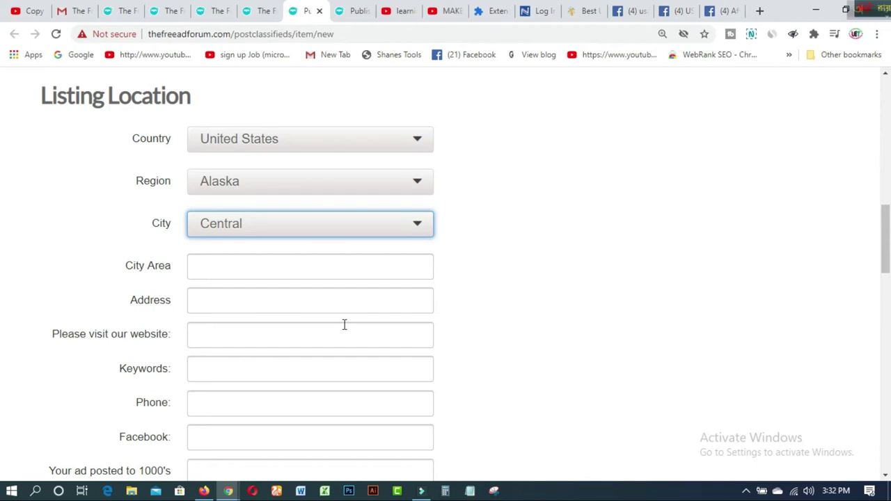
Check the product name on the order page in Firefox, and enter "Fast Burn Exteme" as the listing's keywords in Chrome.
{"action": "scroll", "coordinate": [344, 324], "scroll_direction": "down", "scroll_amount": 2}
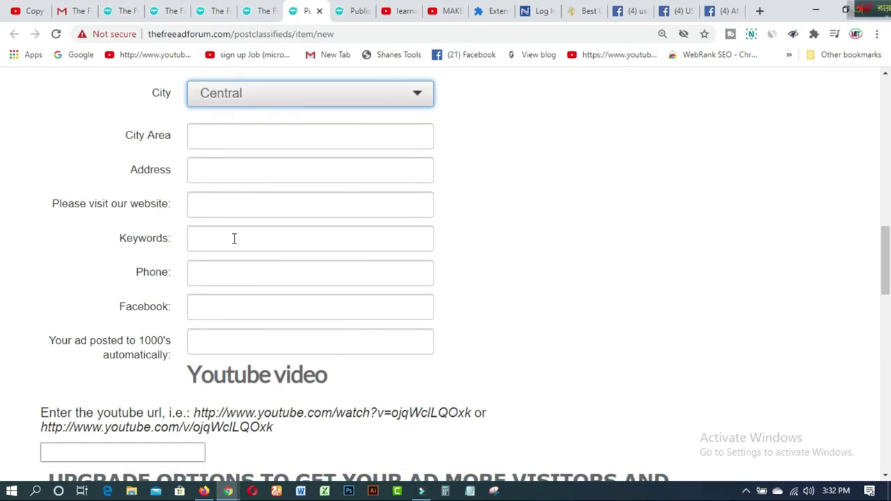
{"action": "left_click", "coordinate": [224, 240]}
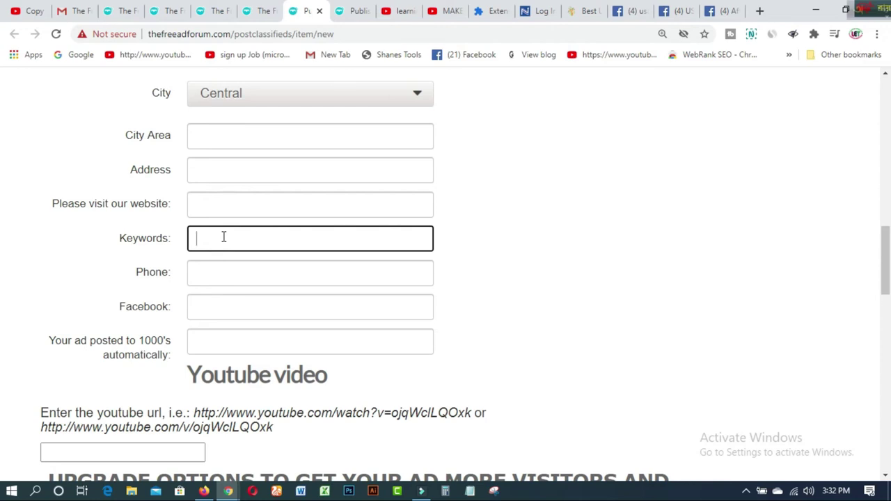
{"action": "mouse_move", "coordinate": [204, 492]}
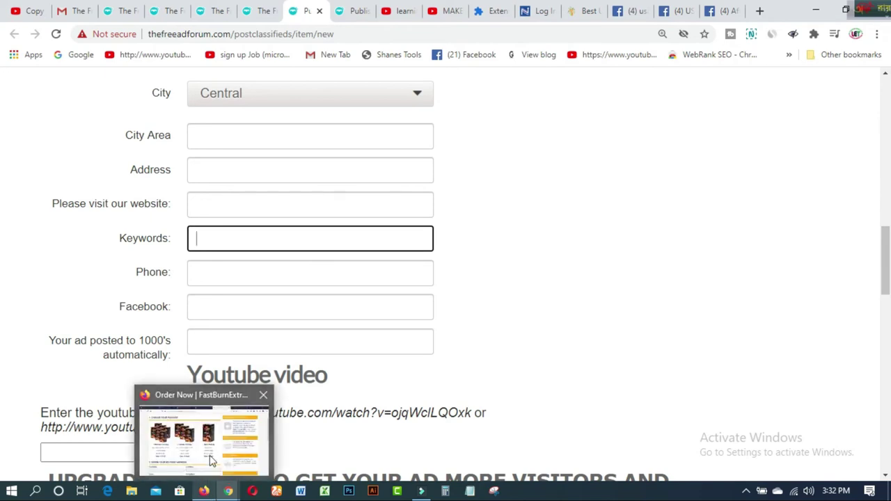
{"action": "left_click", "coordinate": [209, 441]}
{"action": "scroll", "coordinate": [249, 167], "scroll_direction": "up", "scroll_amount": 2}
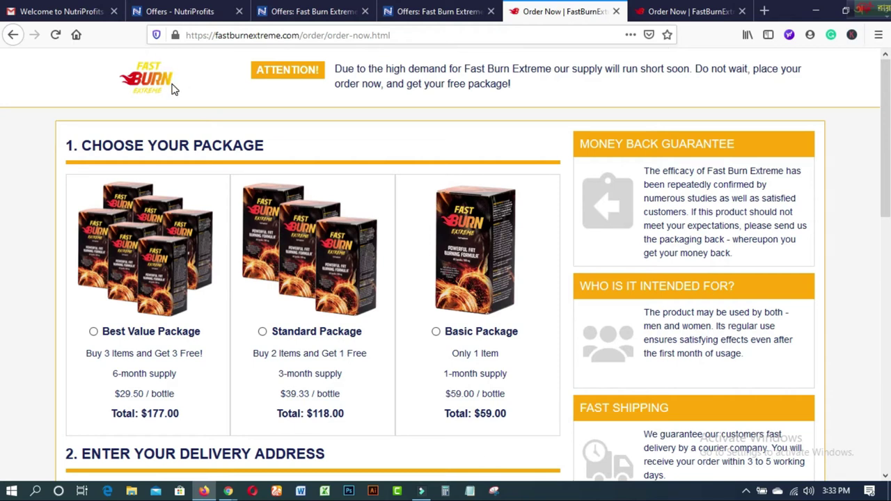
{"action": "mouse_move", "coordinate": [227, 489]}
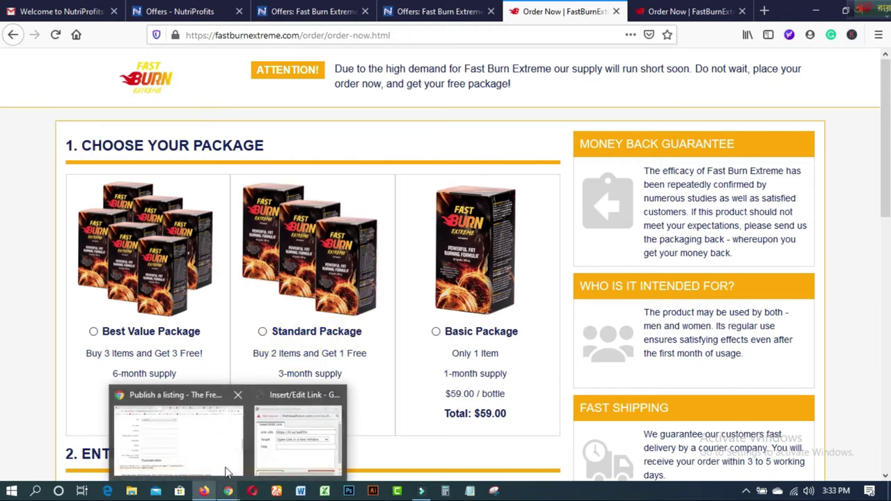
{"action": "left_click", "coordinate": [226, 472]}
{"action": "type", "text": "F"}
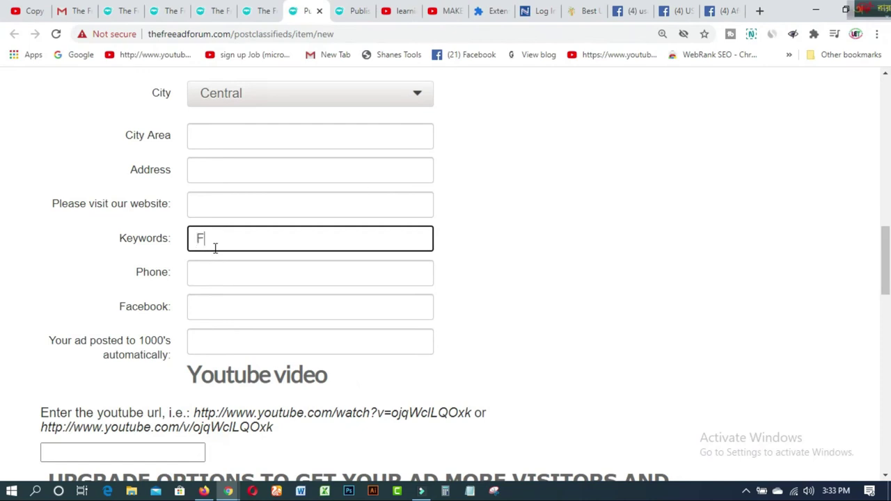
{"action": "type", "text": "ast Burn Exteme"}
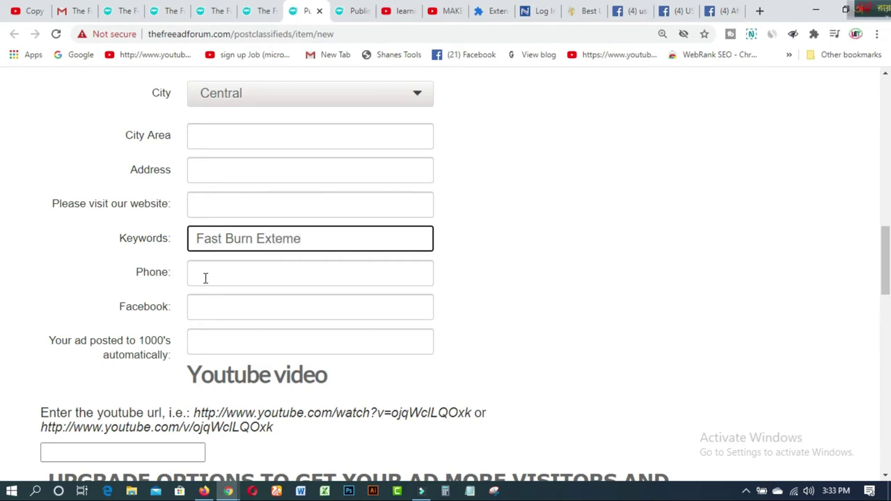
Copy the listing's keyword text and search YouTube for "Fast Burn Exteme" to find a video for the ad.
{"action": "scroll", "coordinate": [205, 278], "scroll_direction": "down", "scroll_amount": 2}
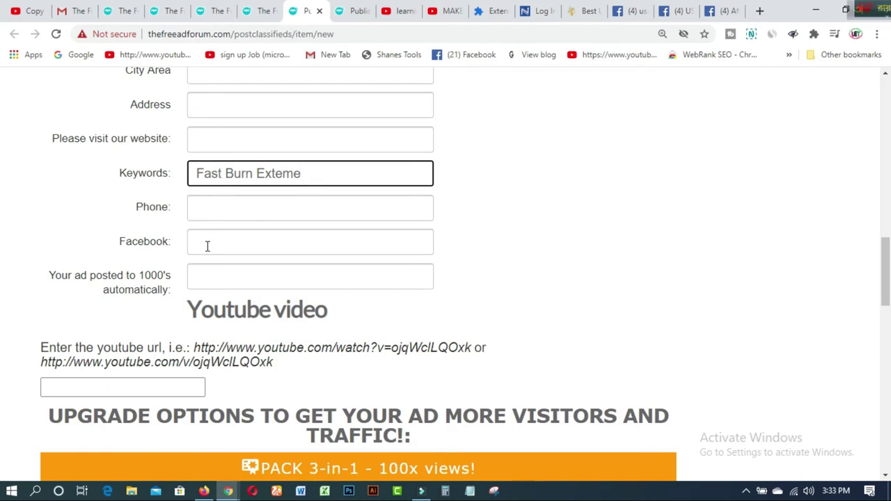
{"action": "scroll", "coordinate": [206, 246], "scroll_direction": "down", "scroll_amount": 1}
{"action": "left_click", "coordinate": [169, 325]}
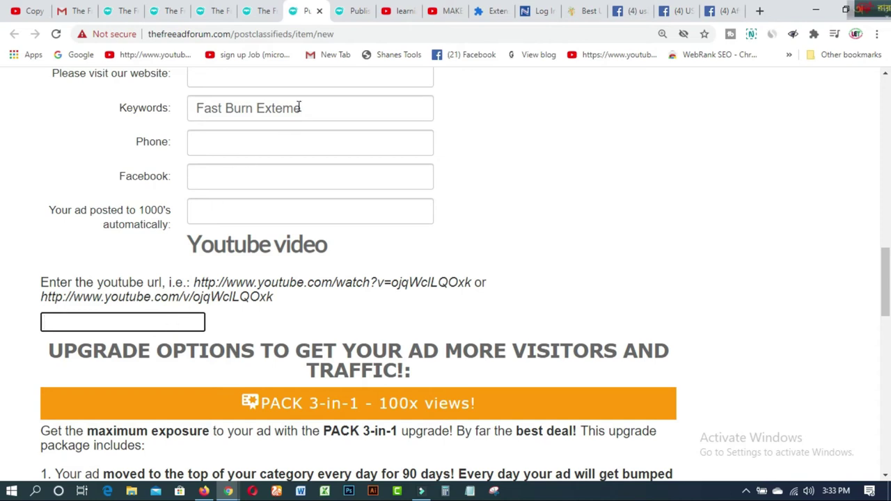
{"action": "left_click_drag", "start_coordinate": [308, 107], "coordinate": [191, 107]}
{"action": "key", "text": "ctrl+c"}
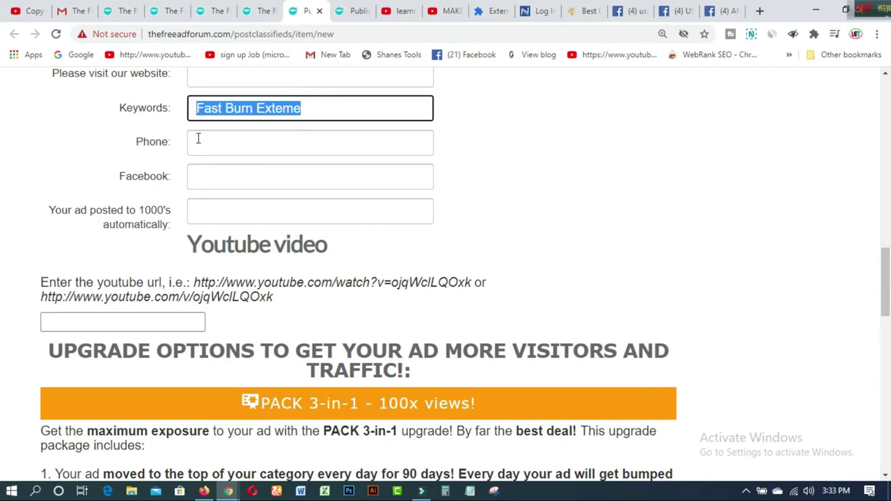
{"action": "left_click", "coordinate": [447, 16]}
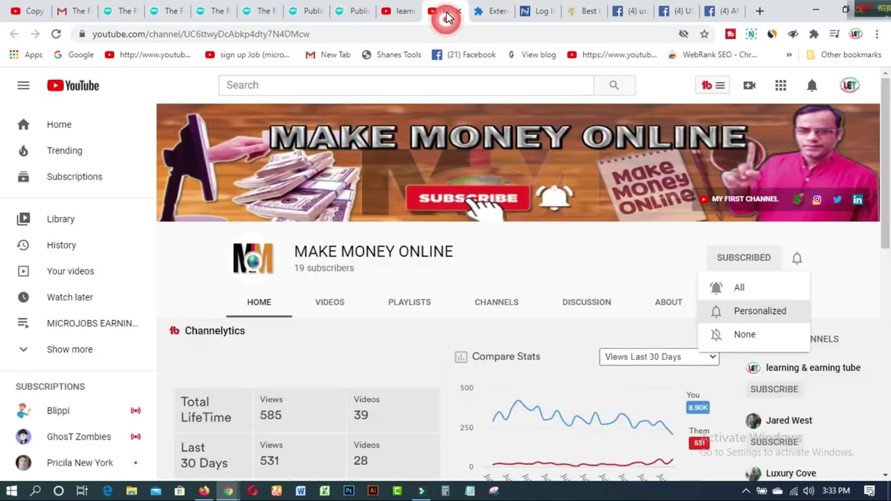
{"action": "left_click", "coordinate": [341, 84]}
{"action": "key", "text": "ctrl+v"}
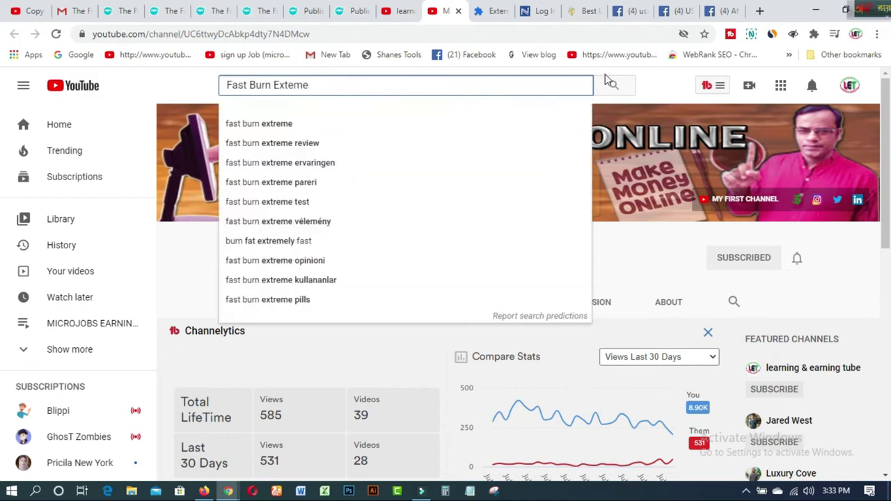
{"action": "left_click", "coordinate": [610, 85]}
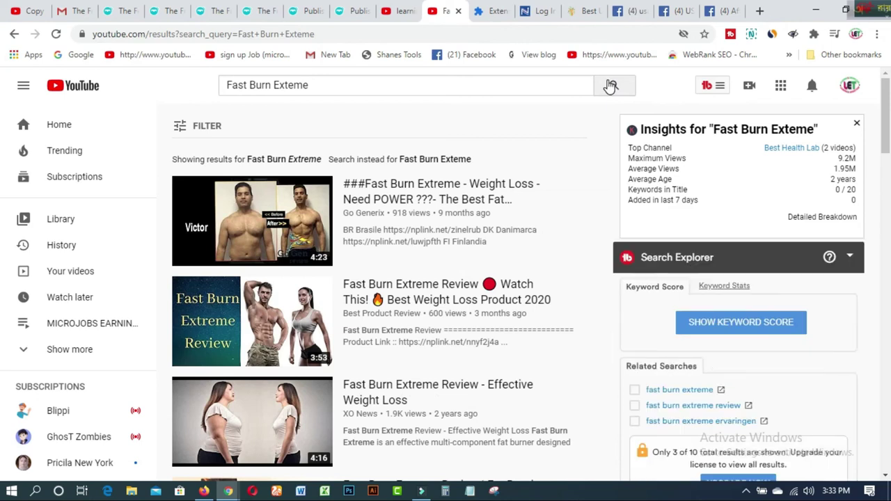
Open the "Fast Burn Extreme Review - Effective Weight Loss" video from the results in a new tab and pause it.
{"action": "scroll", "coordinate": [563, 230], "scroll_direction": "down", "scroll_amount": 2}
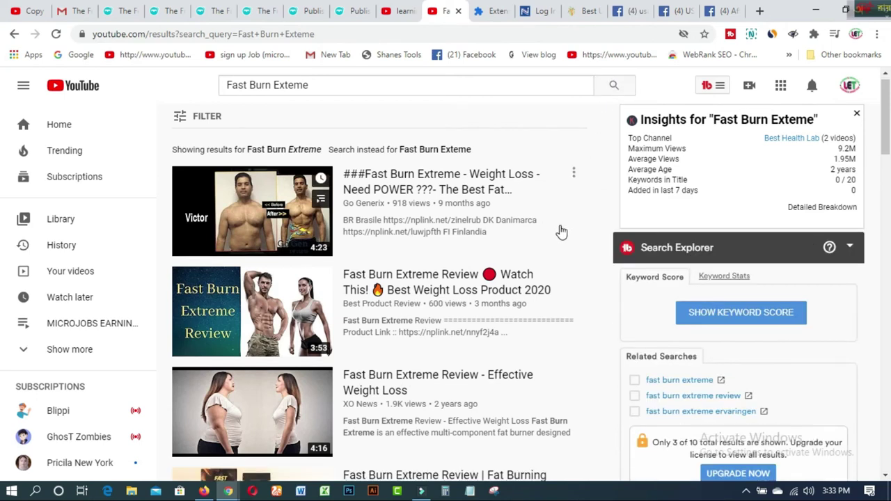
{"action": "scroll", "coordinate": [561, 232], "scroll_direction": "down", "scroll_amount": 1}
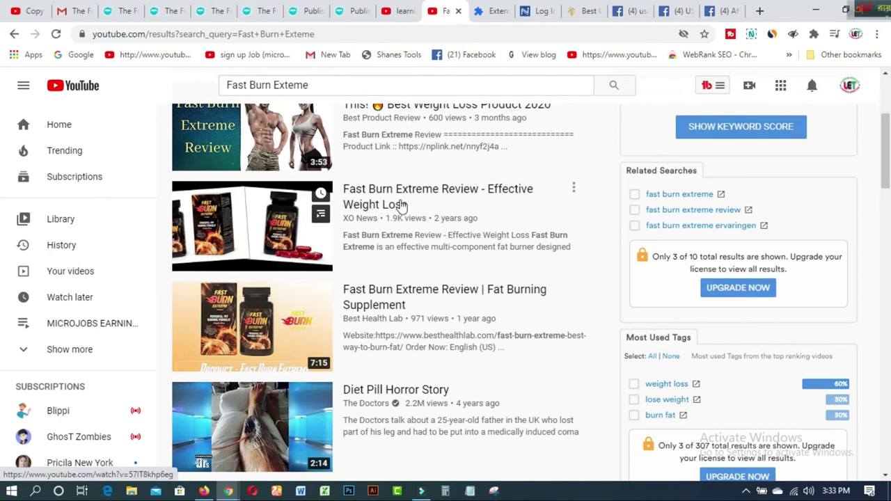
{"action": "right_click", "coordinate": [459, 196]}
{"action": "left_click", "coordinate": [481, 199]}
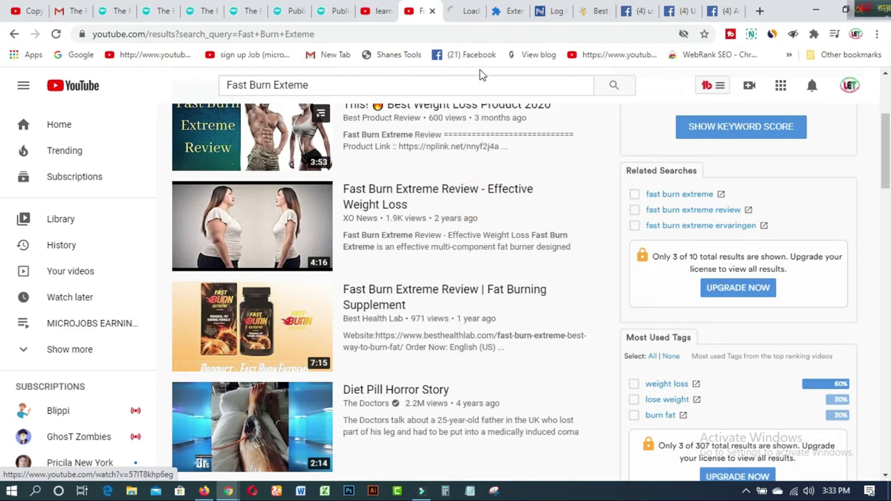
{"action": "left_click", "coordinate": [459, 15]}
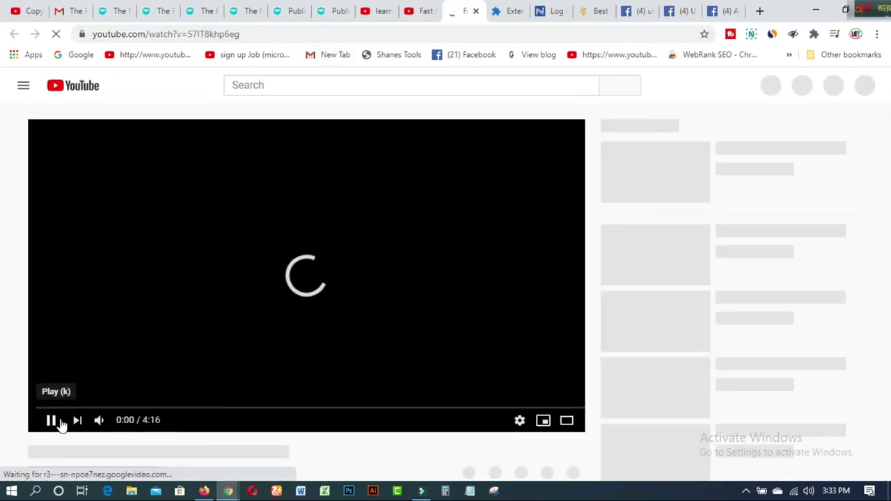
{"action": "left_click", "coordinate": [45, 420]}
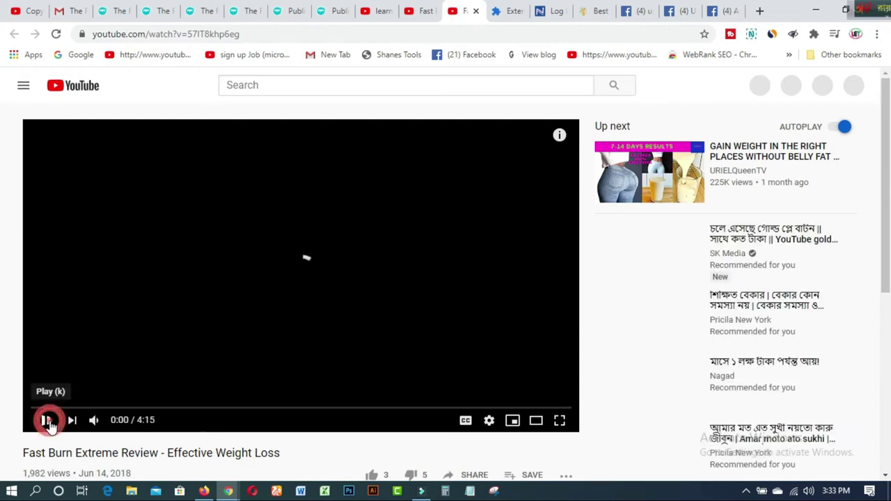
Copy the paused video's web address, youtube.com/watch?v=57IT8khp6eg, and paste it as the ad's YouTube URL.
{"action": "left_click", "coordinate": [255, 33]}
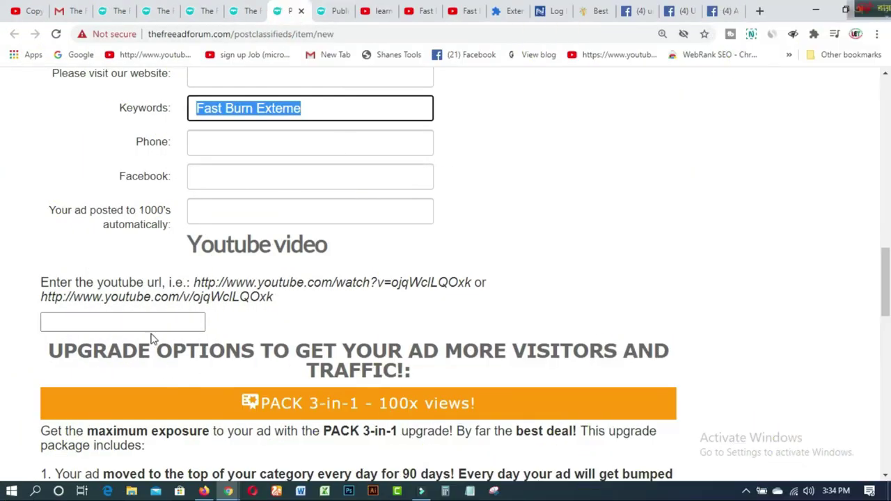
{"action": "left_click", "coordinate": [152, 323]}
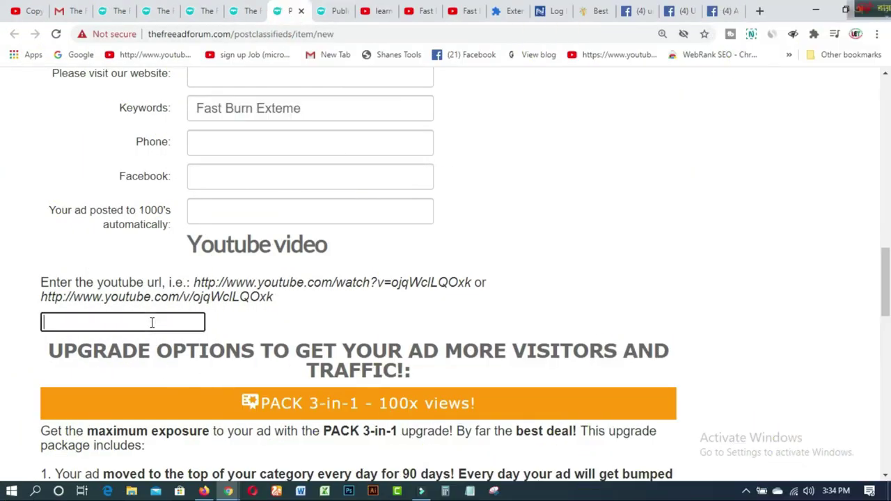
{"action": "right_click", "coordinate": [151, 322]}
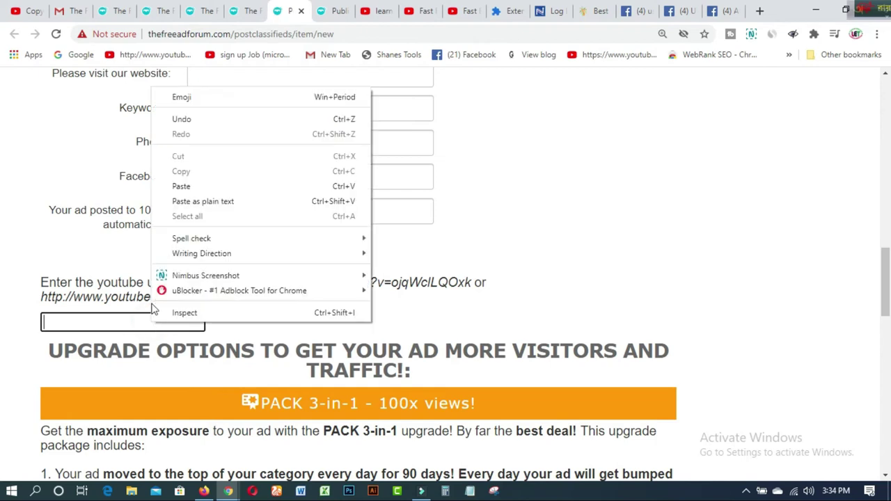
{"action": "left_click", "coordinate": [170, 184]}
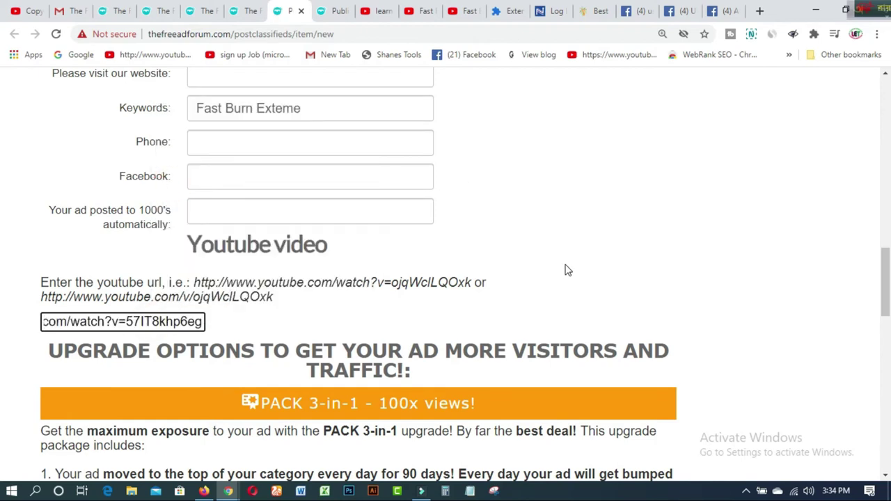
Decline the paid upgrades for the ad by choosing "No,thanks" to submit it as a free ad.
{"action": "scroll", "coordinate": [550, 259], "scroll_direction": "down", "scroll_amount": 2}
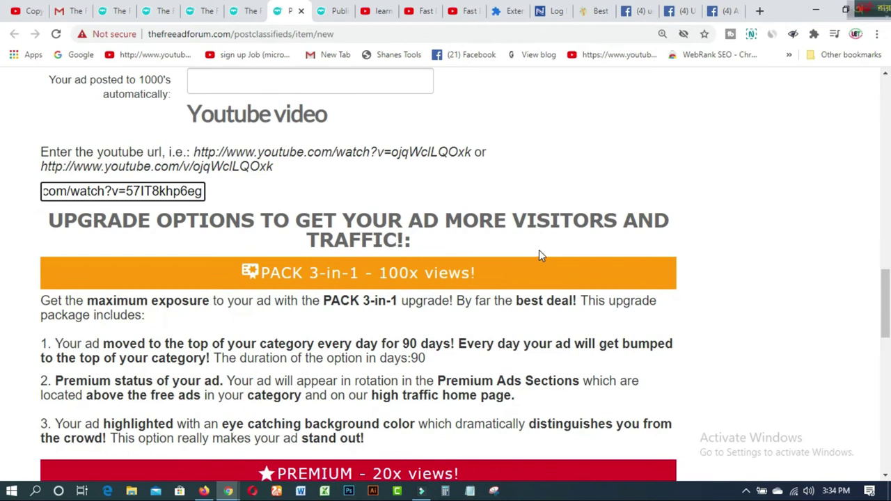
{"action": "scroll", "coordinate": [540, 255], "scroll_direction": "down", "scroll_amount": 5}
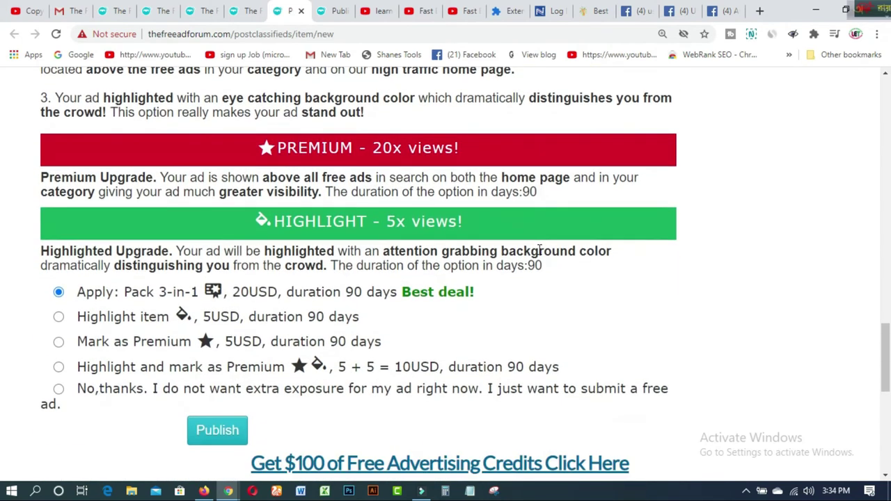
{"action": "scroll", "coordinate": [539, 250], "scroll_direction": "down", "scroll_amount": 1}
{"action": "left_click", "coordinate": [58, 325]}
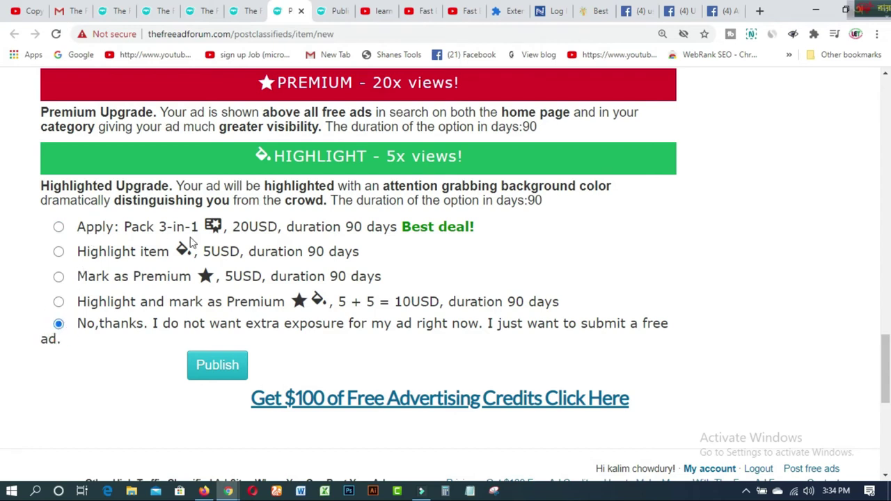